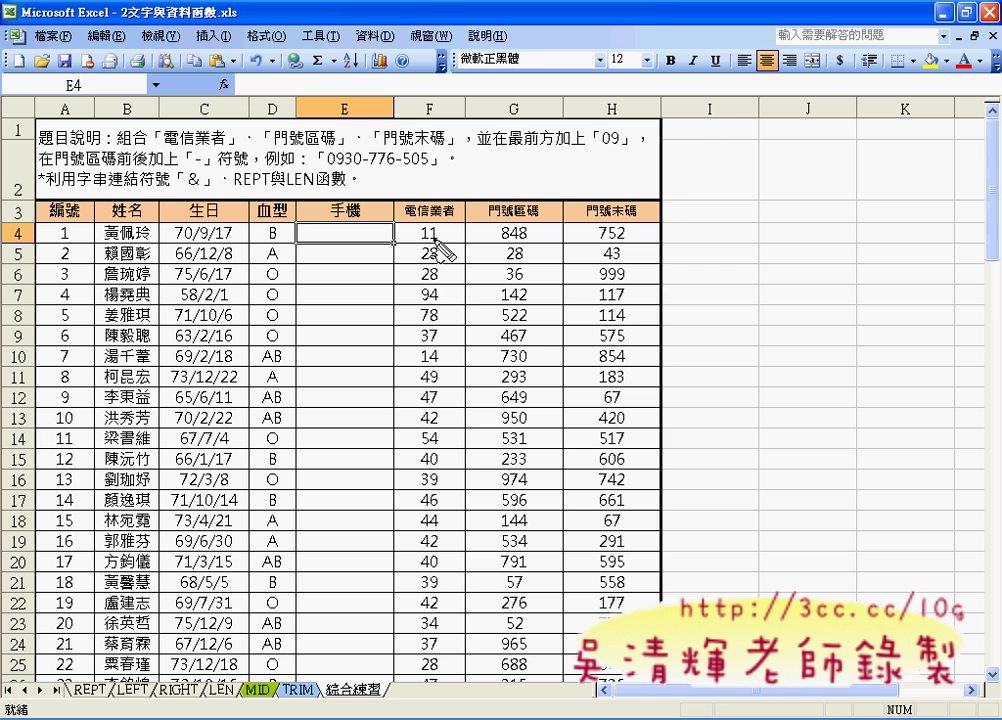
Step: Highlight the example's parts: leading 09, carrier 11 in F4, area 848 in G4, number 752 in H4
drag(420, 243, 446, 242)
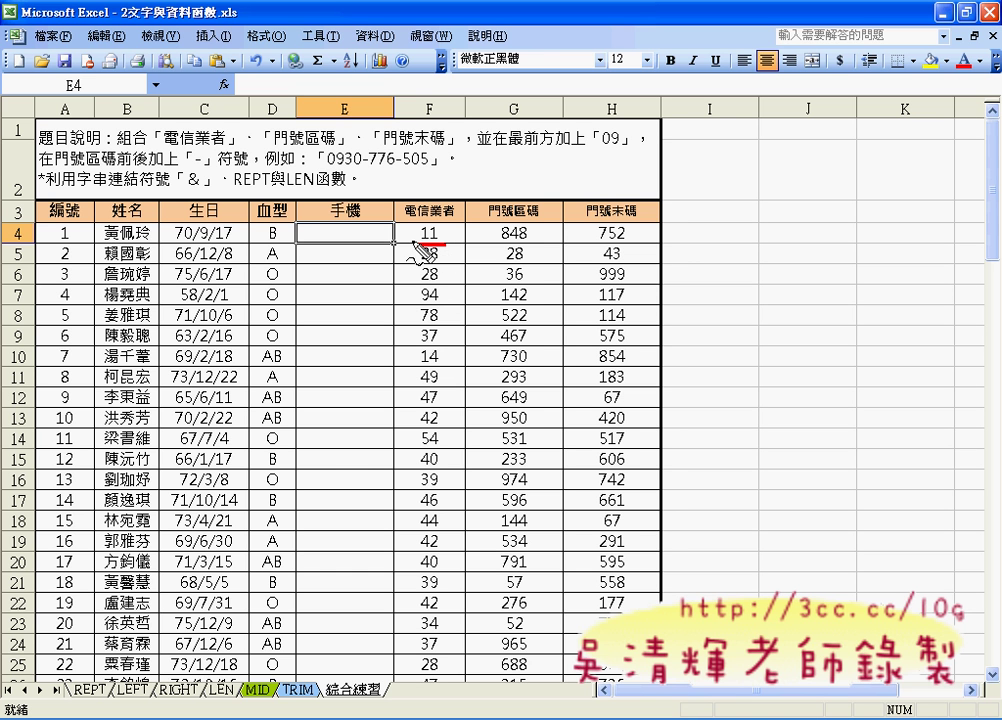
drag(326, 165, 342, 165)
drag(501, 241, 525, 240)
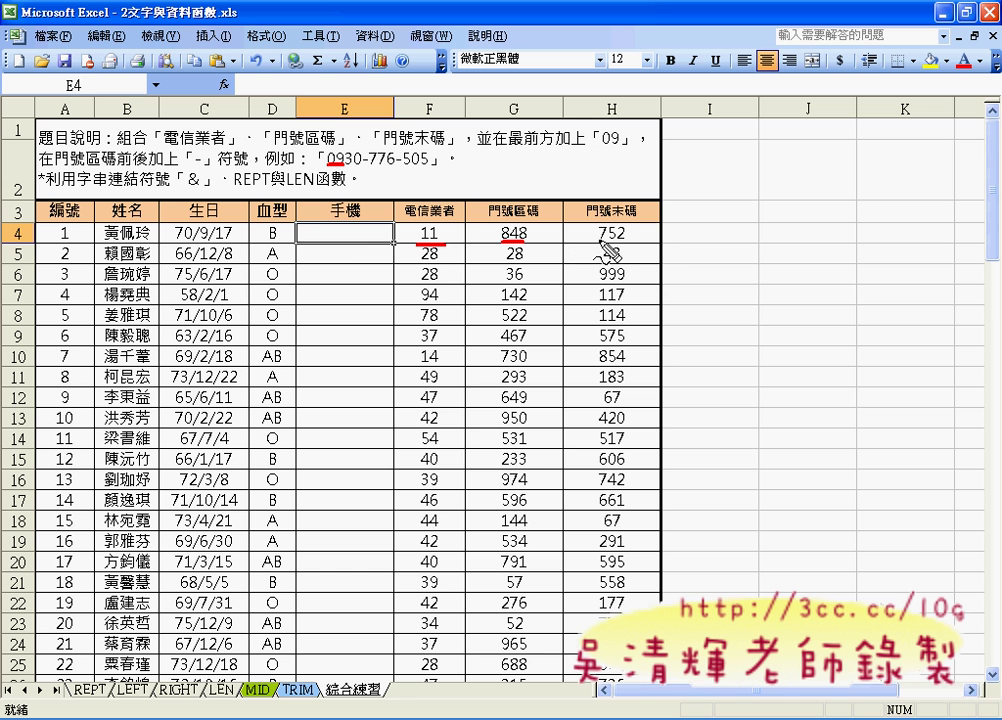
drag(598, 240, 627, 240)
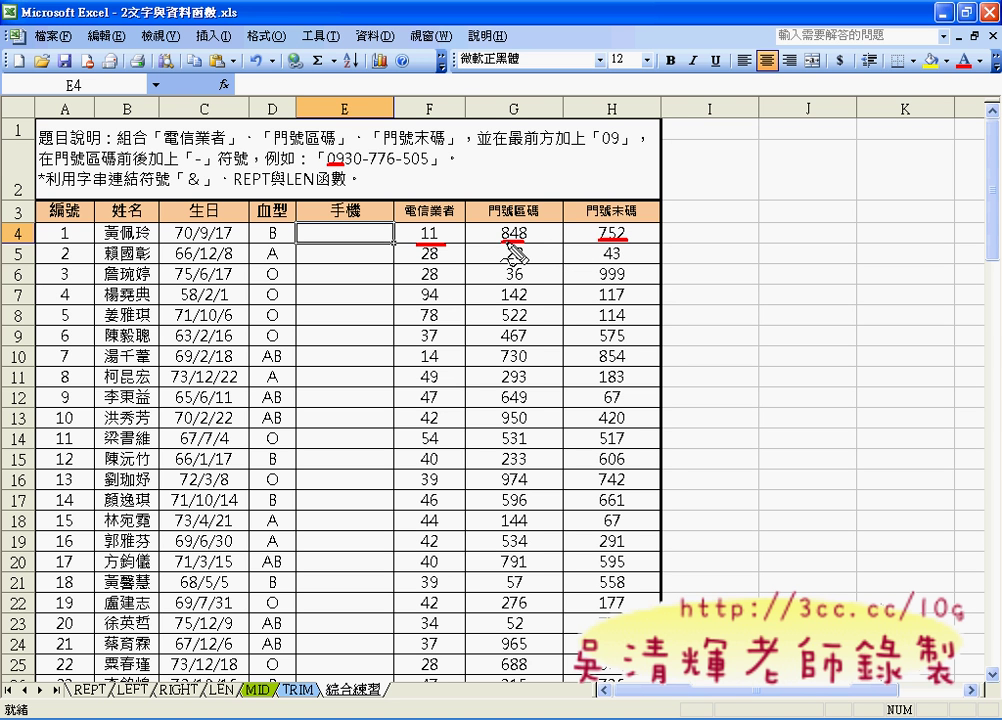
Step: Begin E4's formula with the quoted text "09" followed by an ampersand
click(302, 86)
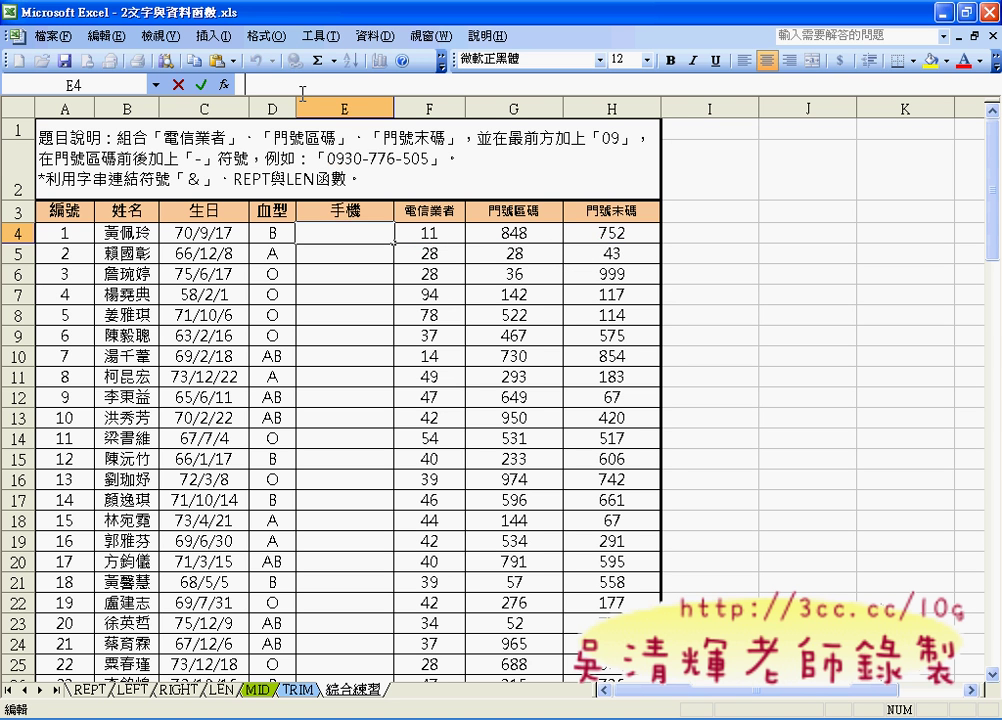
text(ㄦ)
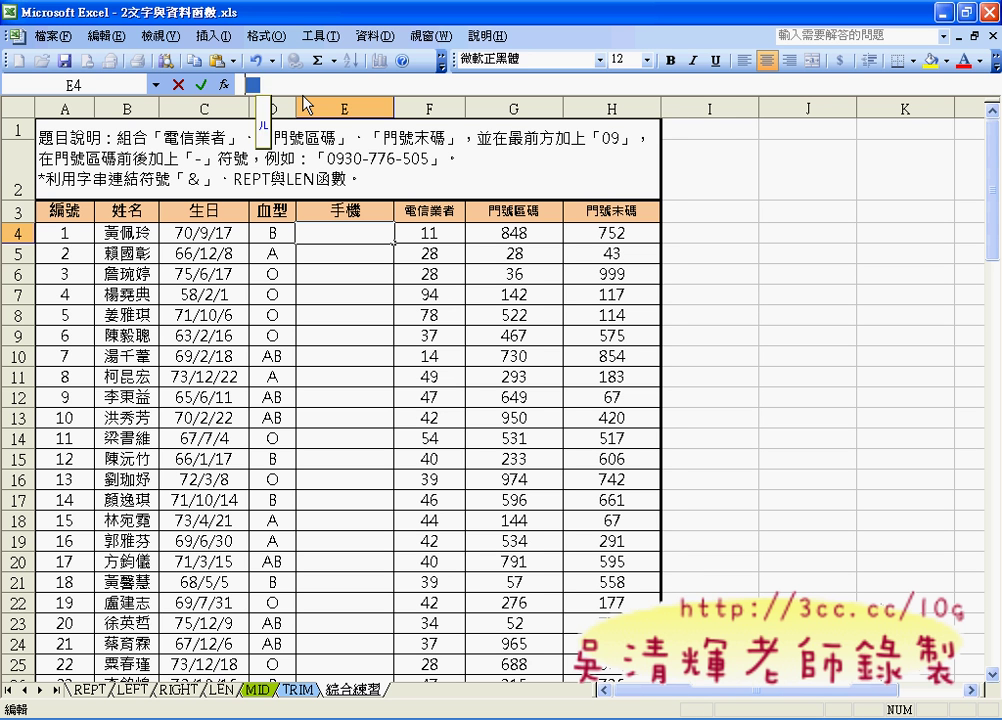
key(Escape)
text(=0)
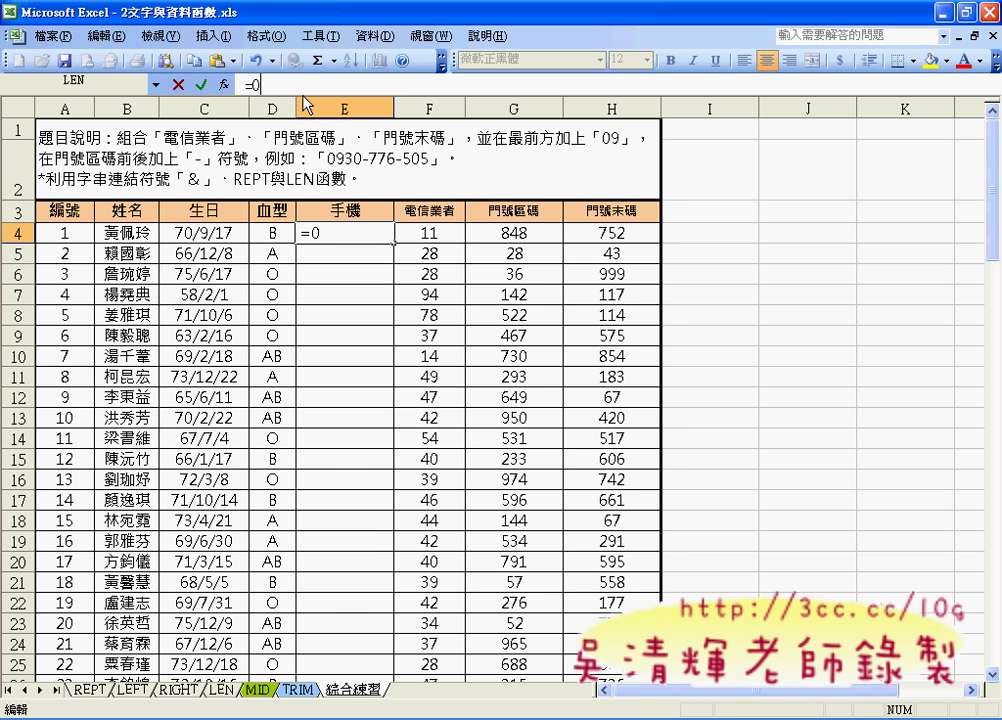
text(9)
key(Left)
key(Left)
text(")
key(End)
text(")
text(&)
click(437, 232)
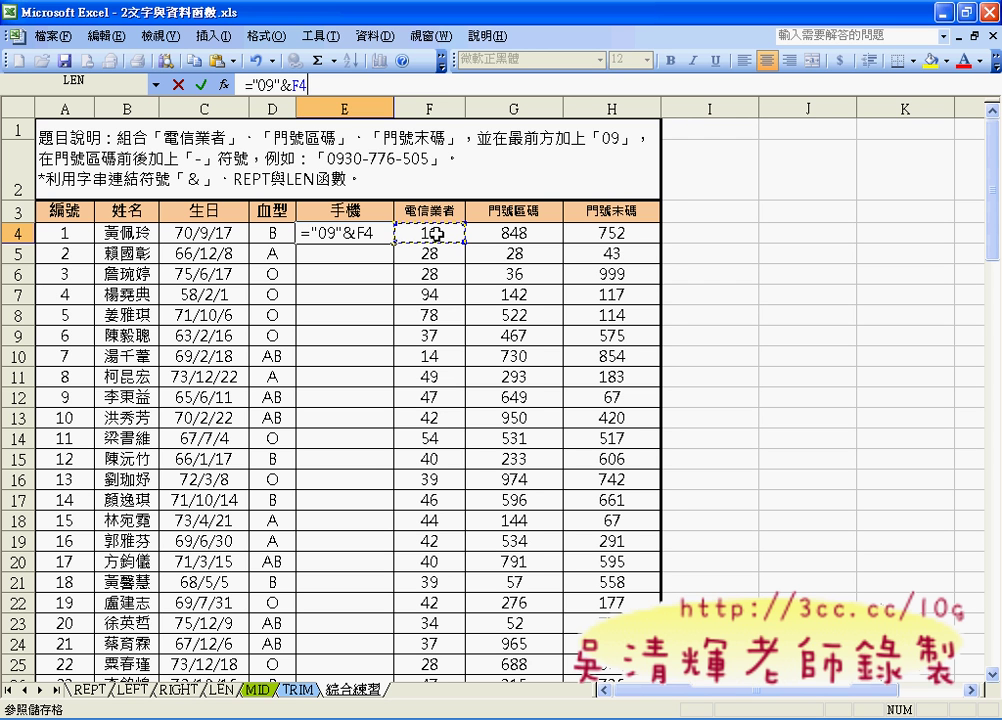
text(&)
click(515, 238)
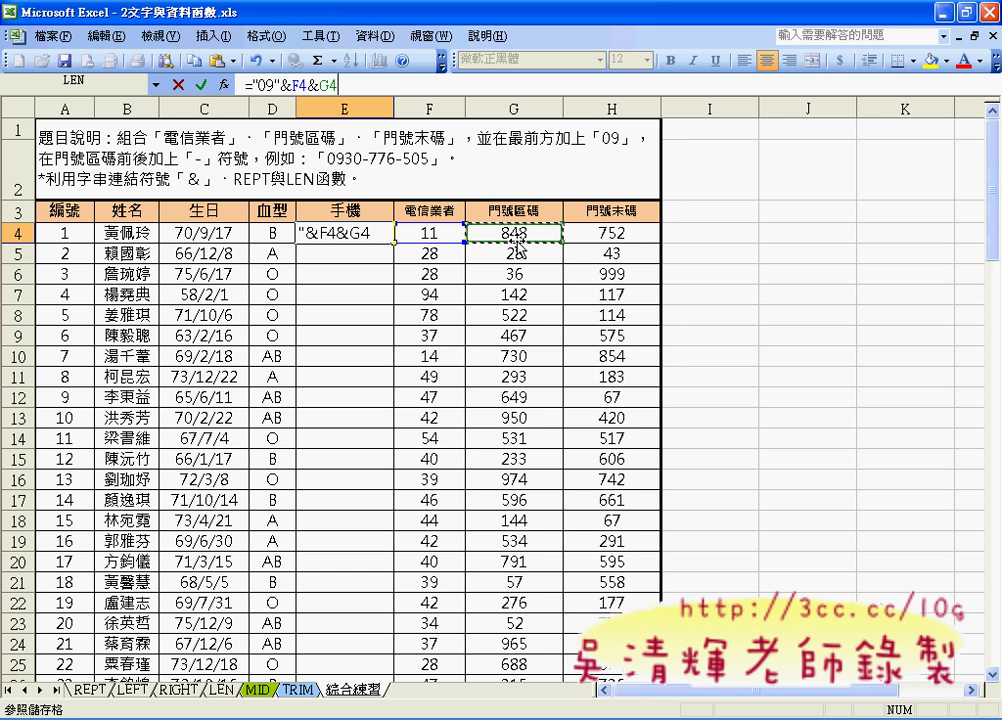
text(&)
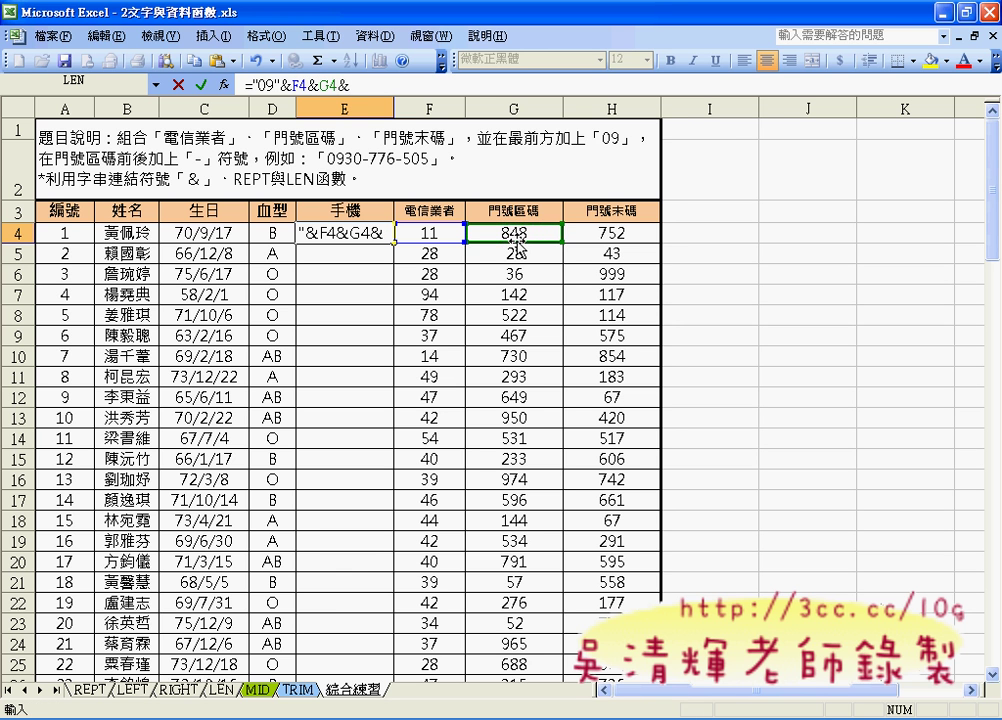
click(594, 232)
click(200, 86)
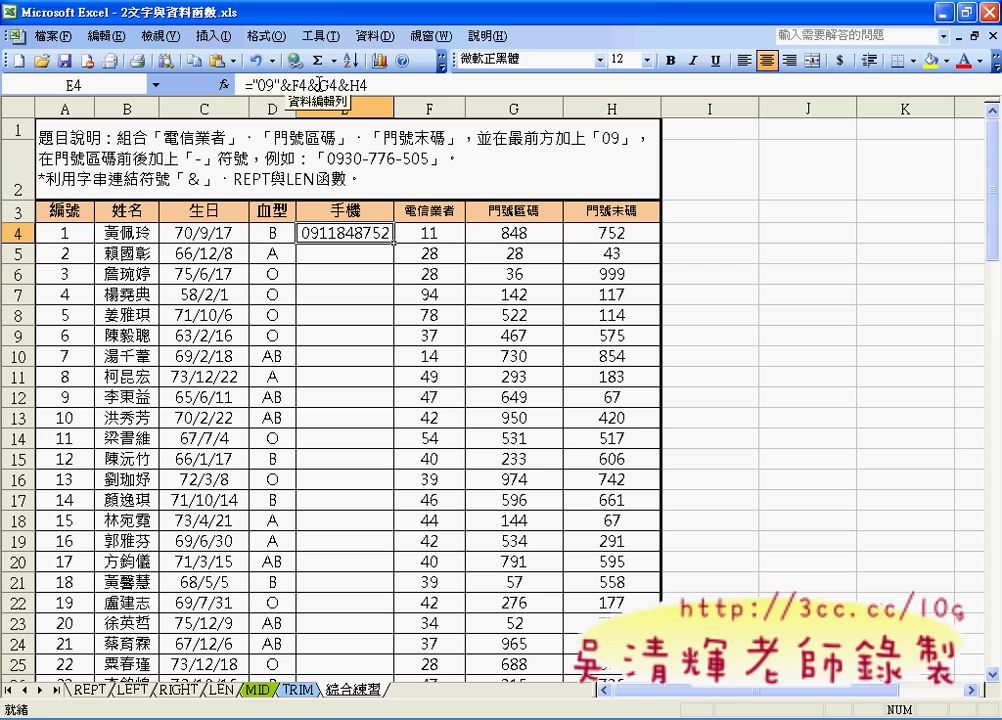
click(320, 86)
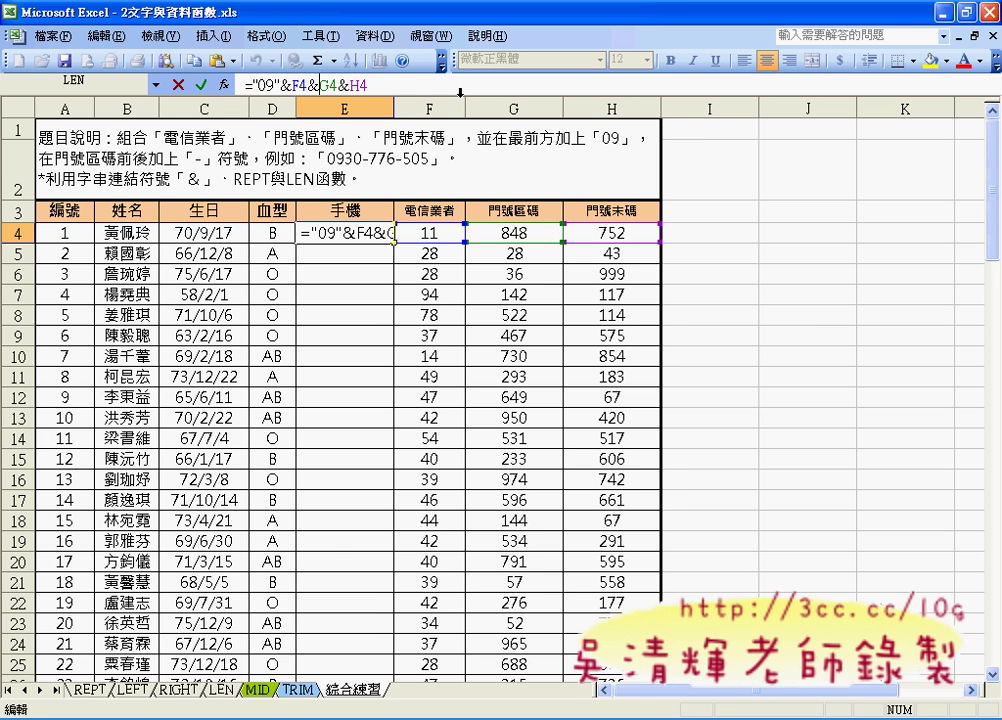
Step: Insert "-" separators after F4 and G4, making E4 read ="09"&F4&"-"&G4&"-"&H4
text("")
key(Left)
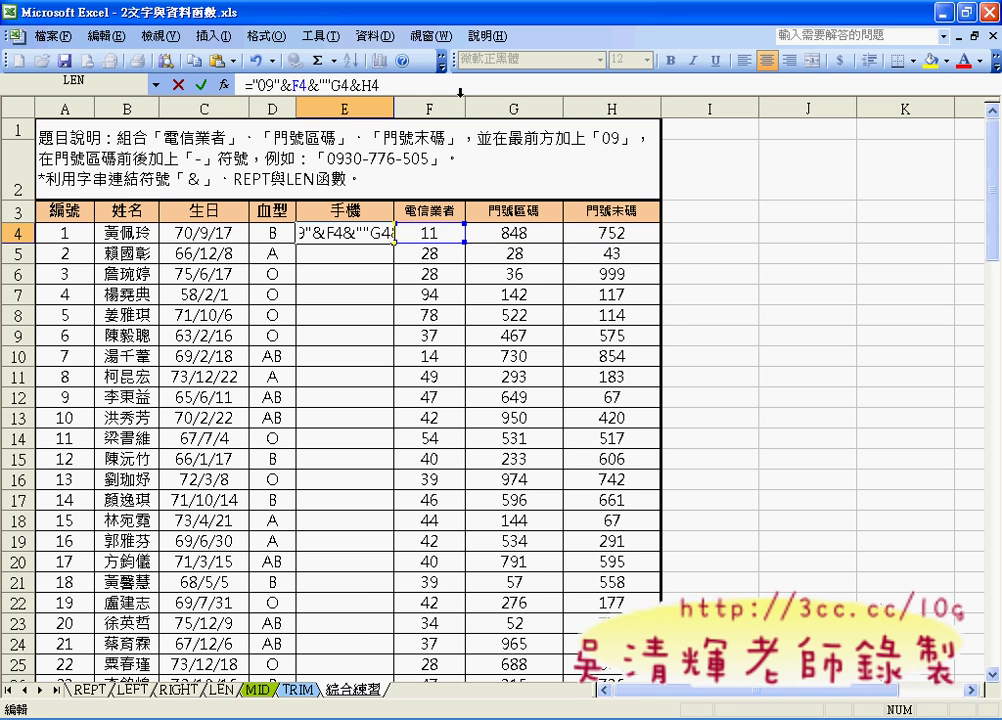
text(-")
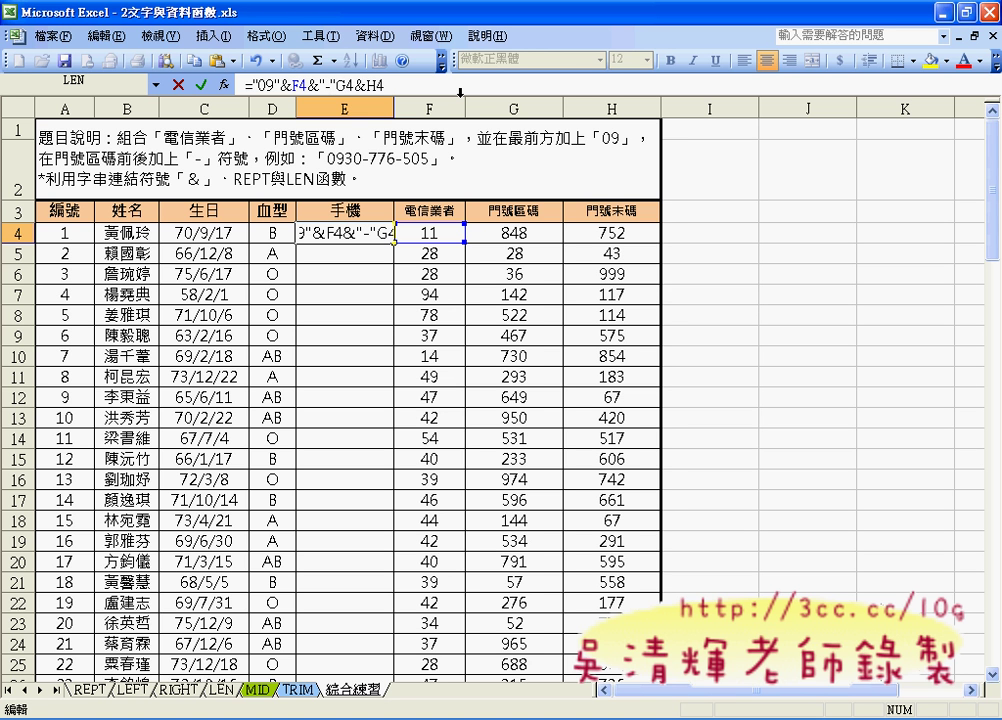
text(&)
key(Right)
key(Right)
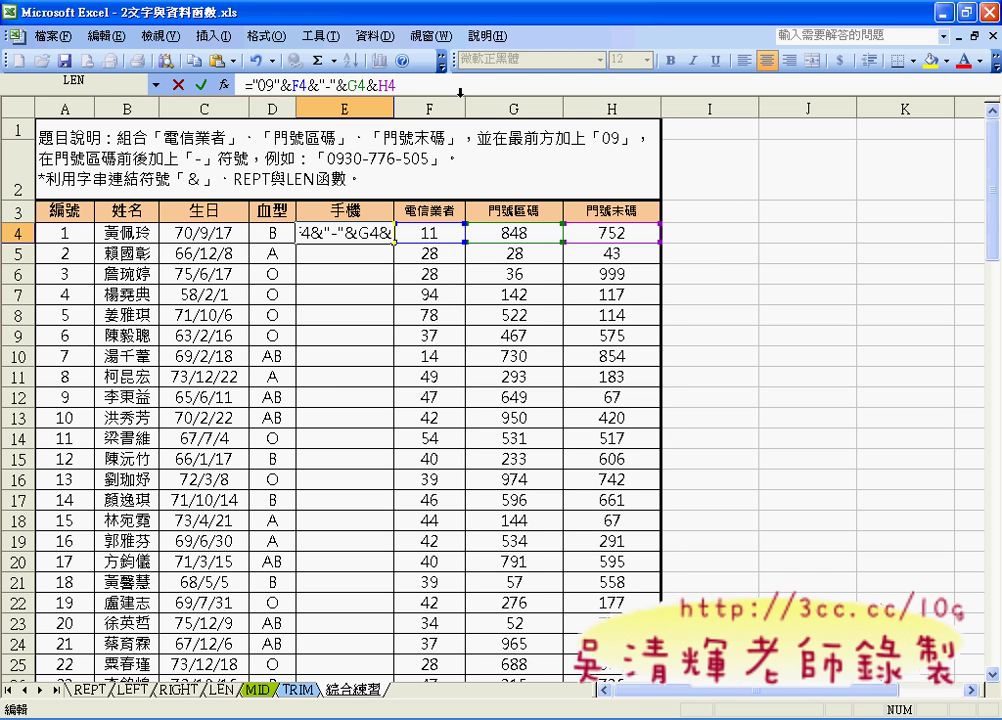
text("-")
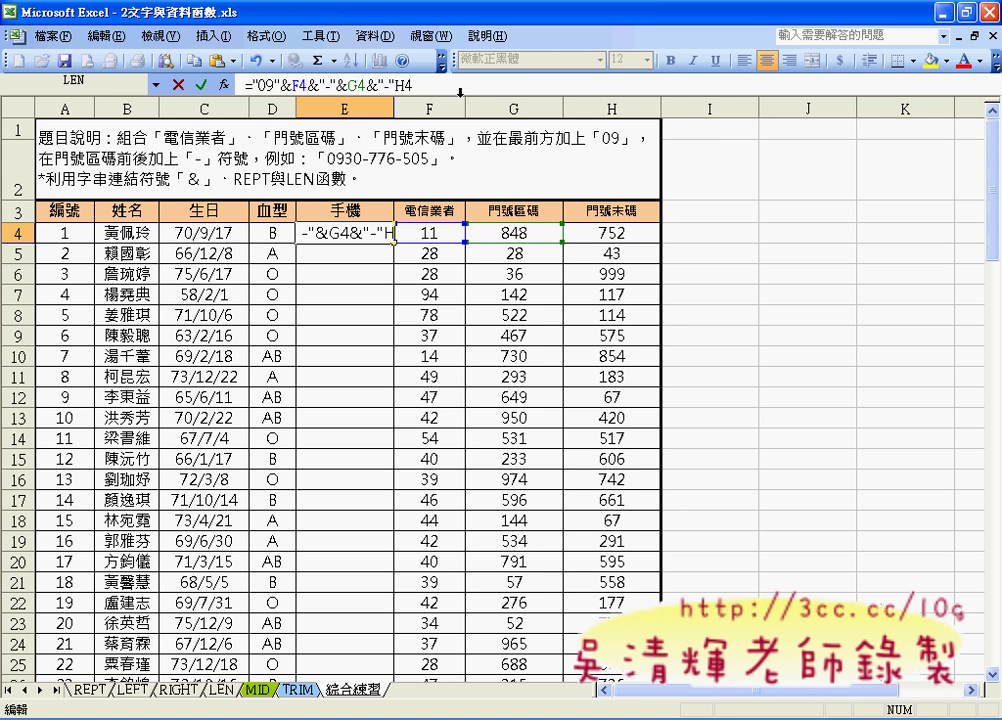
text(&)
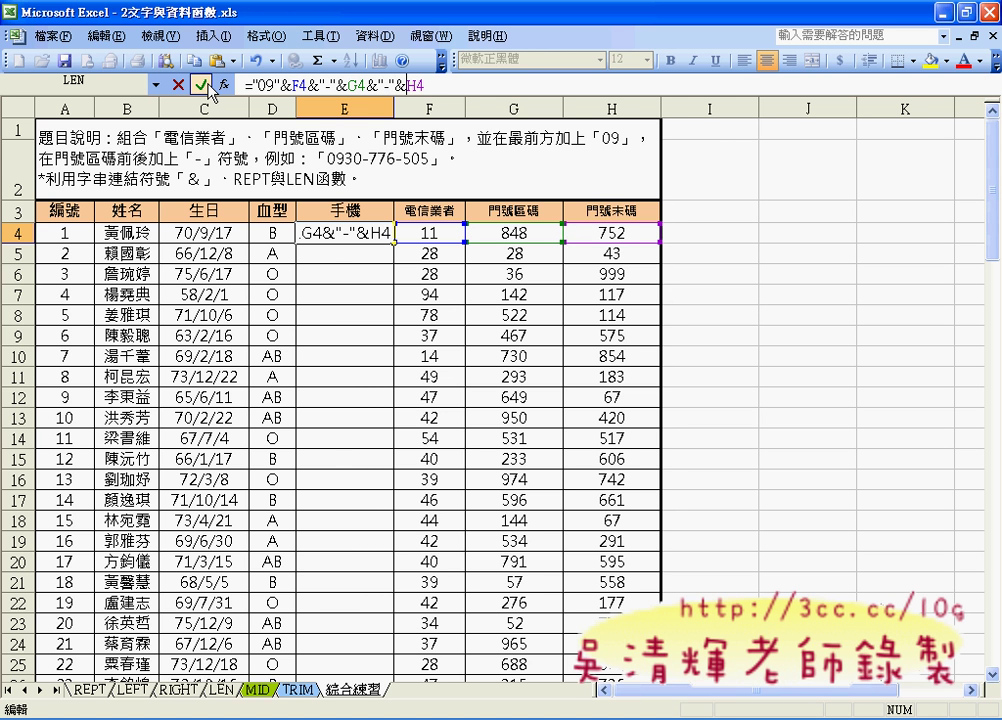
click(203, 85)
click(382, 210)
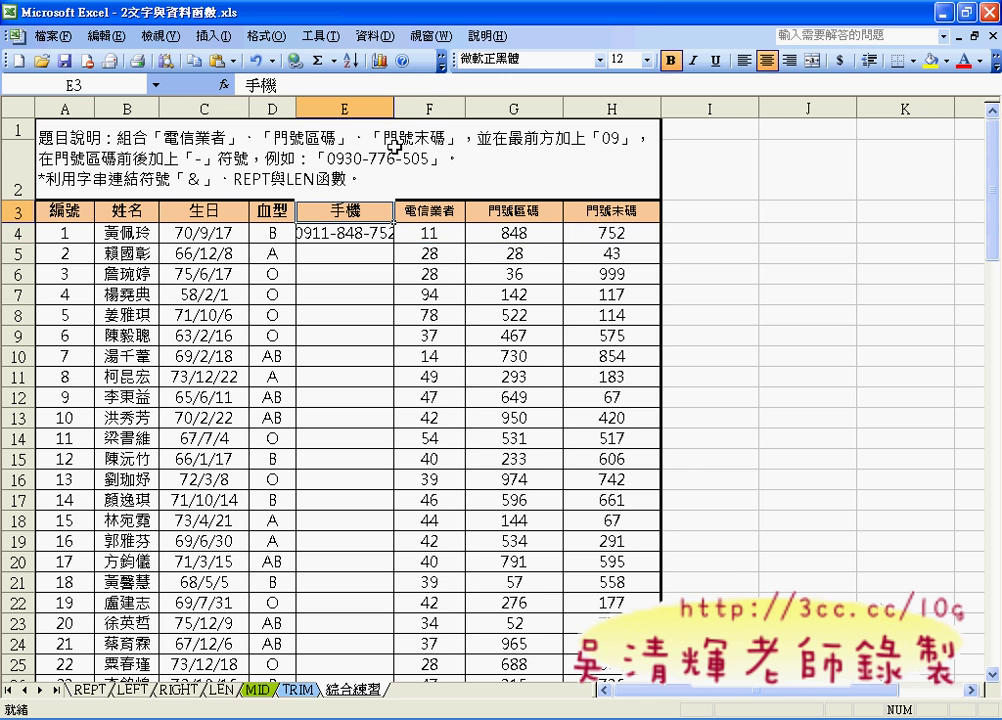
Step: Widen column E and fill E4's dashed formula down the column, e.g. E5 shows 0928-28-43
drag(394, 107, 414, 107)
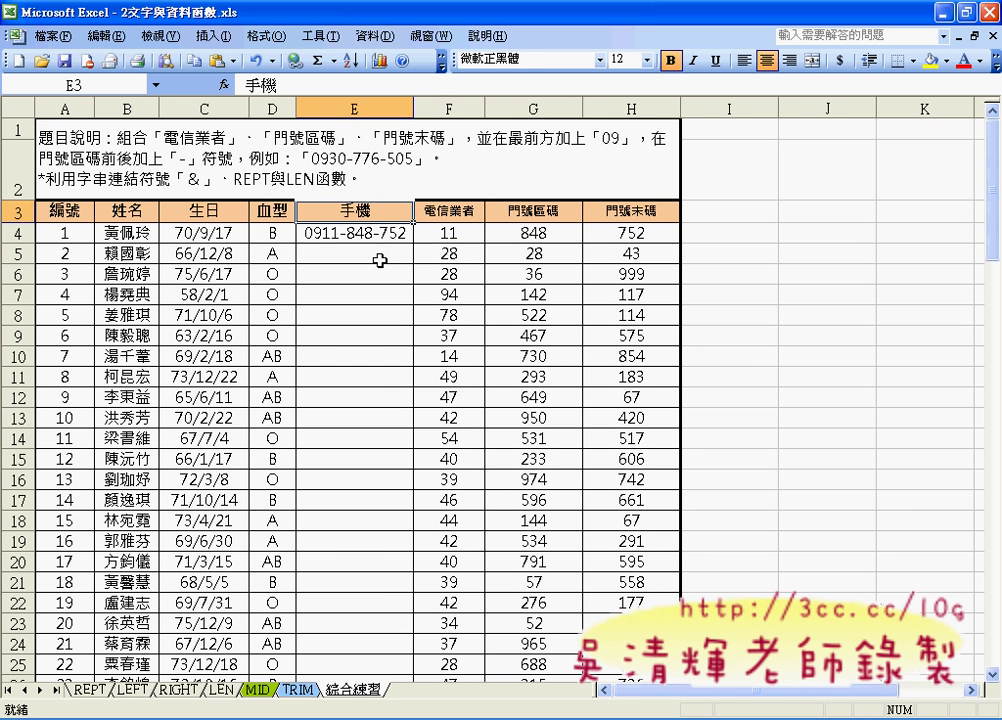
click(386, 234)
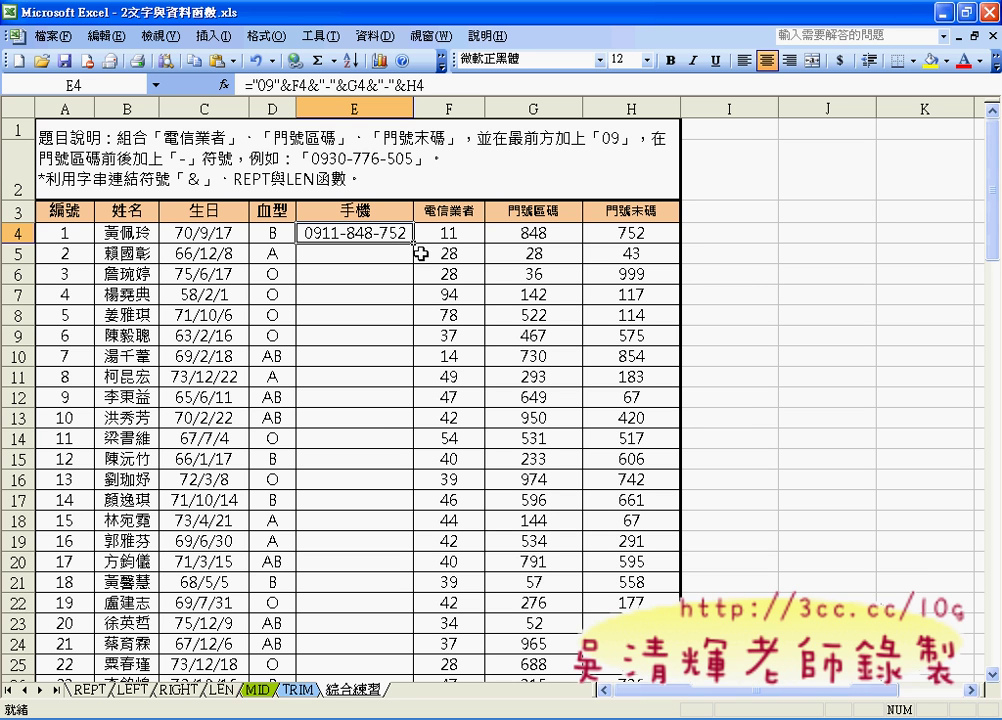
double_click(412, 243)
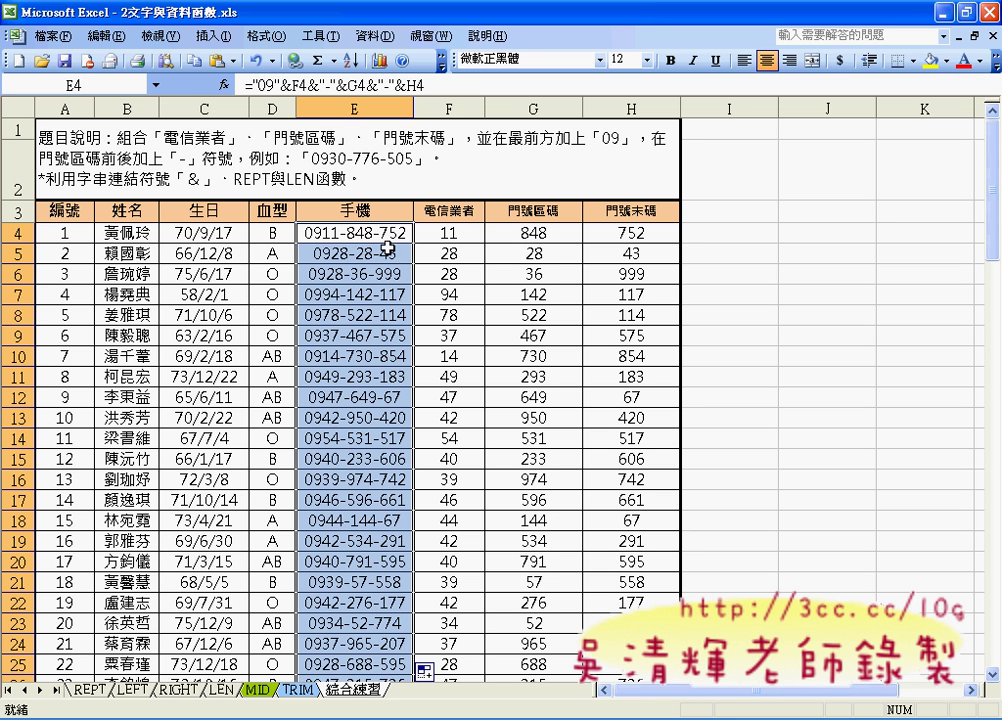
double_click(380, 251)
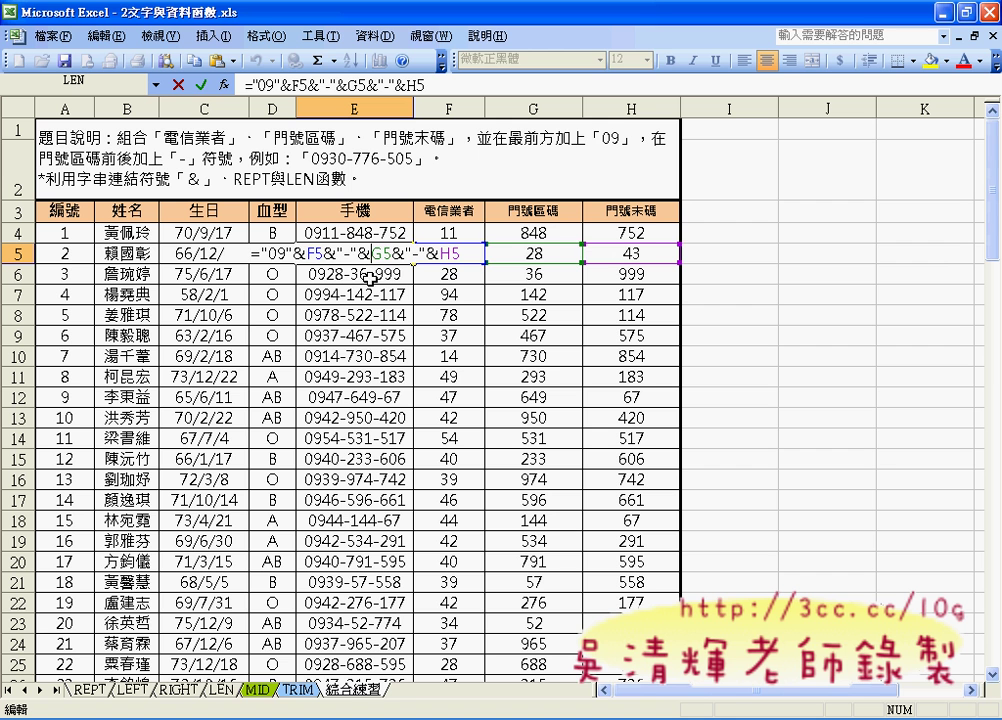
click(178, 85)
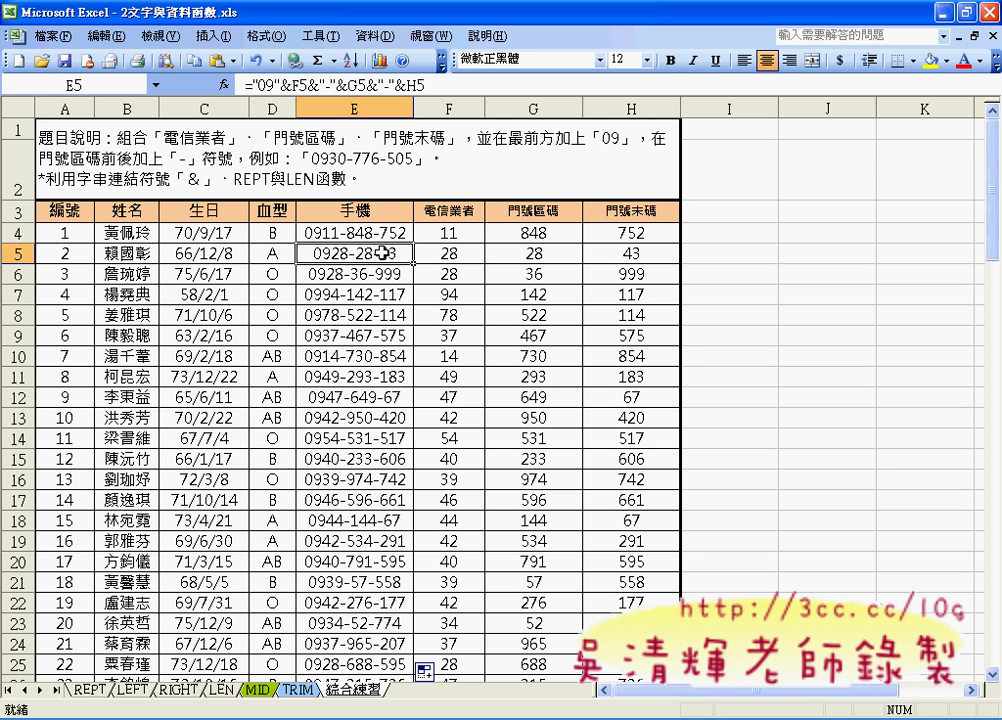
scroll(385, 316, down, 3)
scroll(383, 314, down, 3)
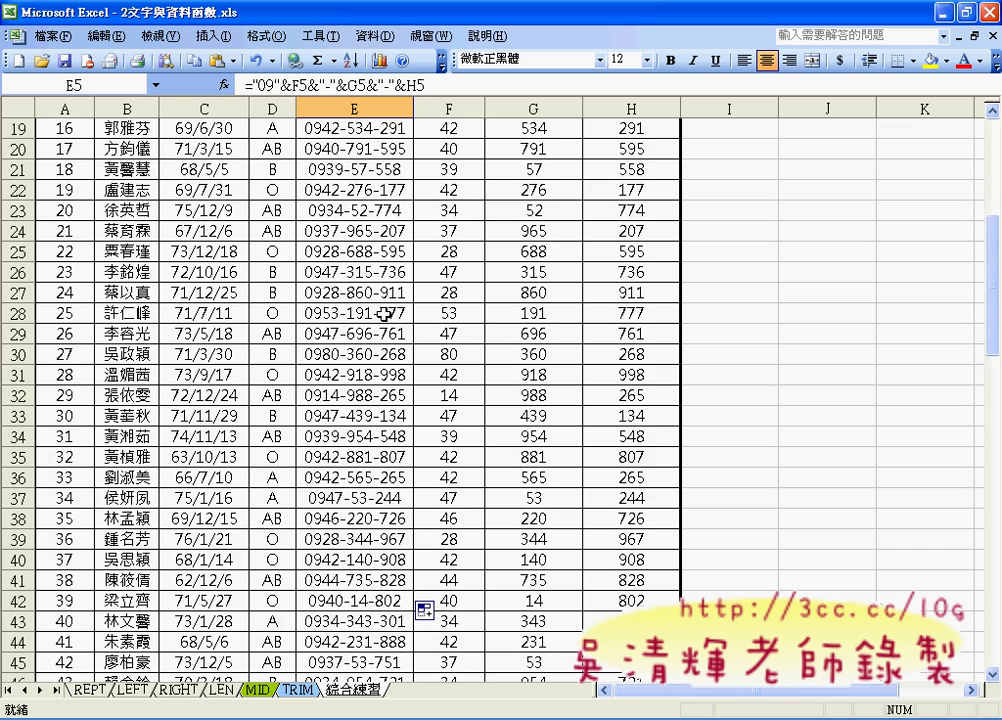
scroll(384, 314, down, 3)
scroll(384, 314, up, 3)
scroll(384, 314, up, 6)
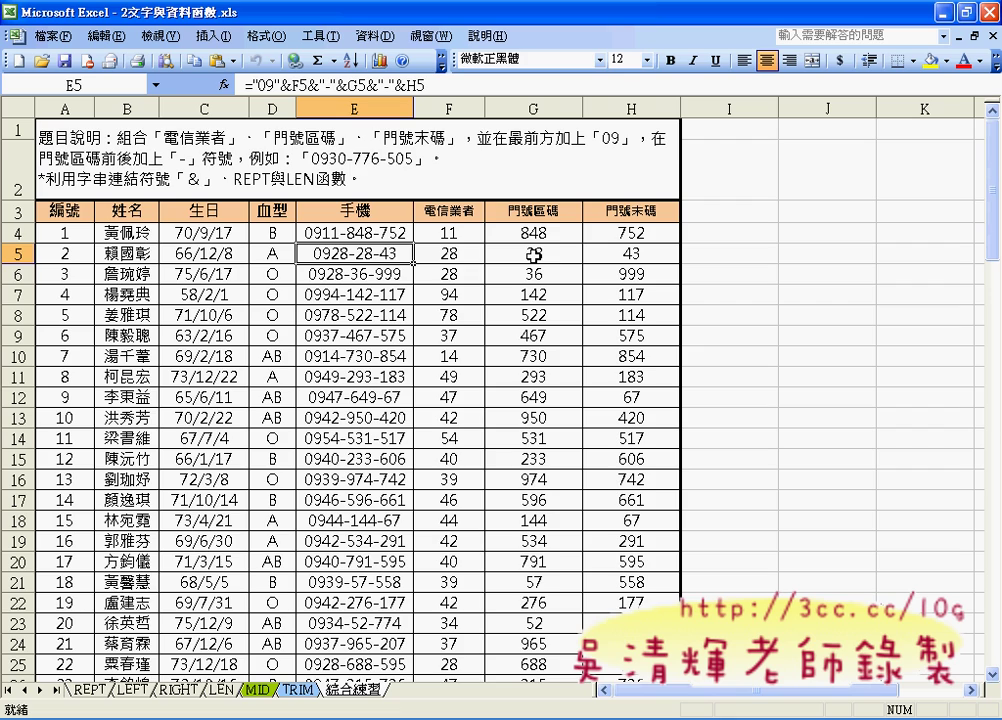
scroll(512, 452, down, 3)
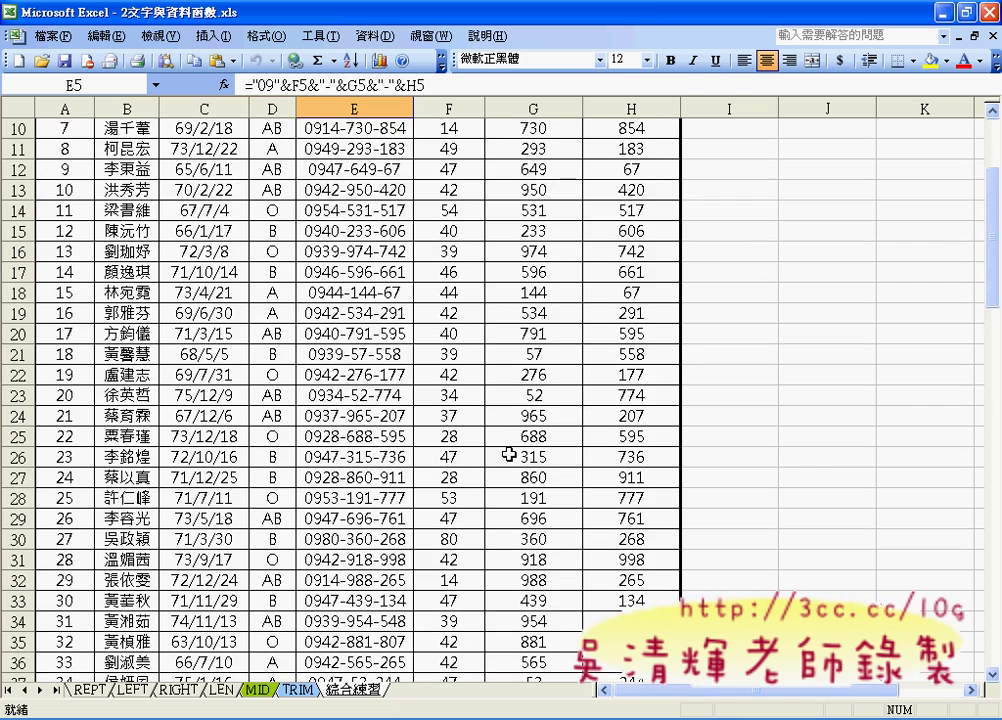
scroll(512, 452, down, 3)
scroll(511, 453, down, 3)
scroll(511, 454, down, 6)
scroll(511, 454, down, 3)
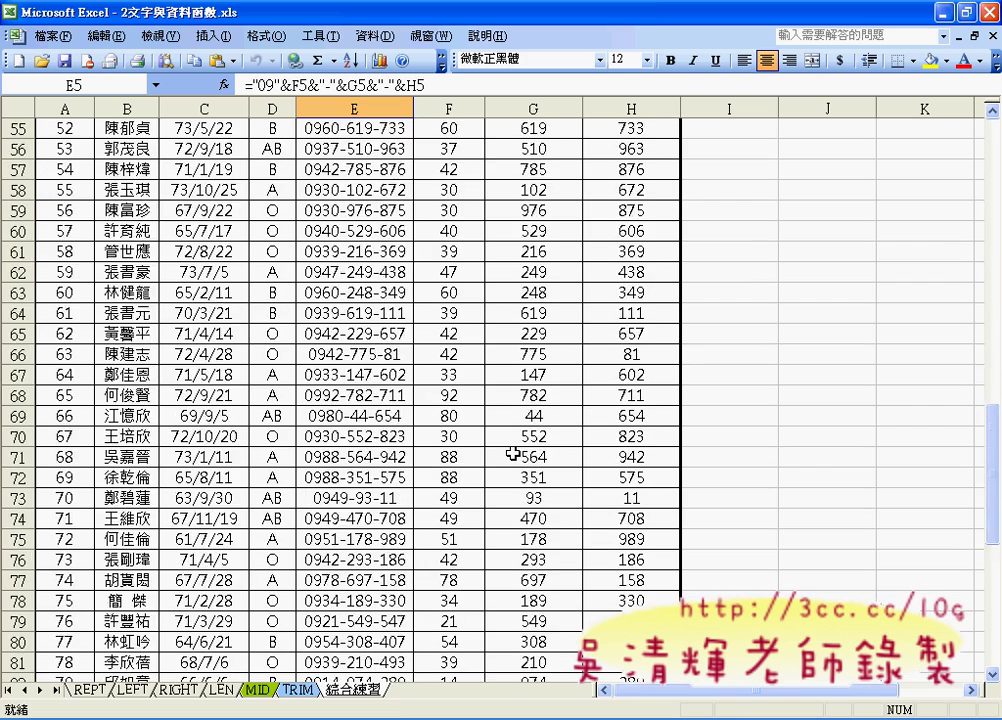
scroll(511, 454, down, 2)
scroll(513, 454, down, 3)
scroll(513, 454, down, 4)
scroll(513, 452, up, 2)
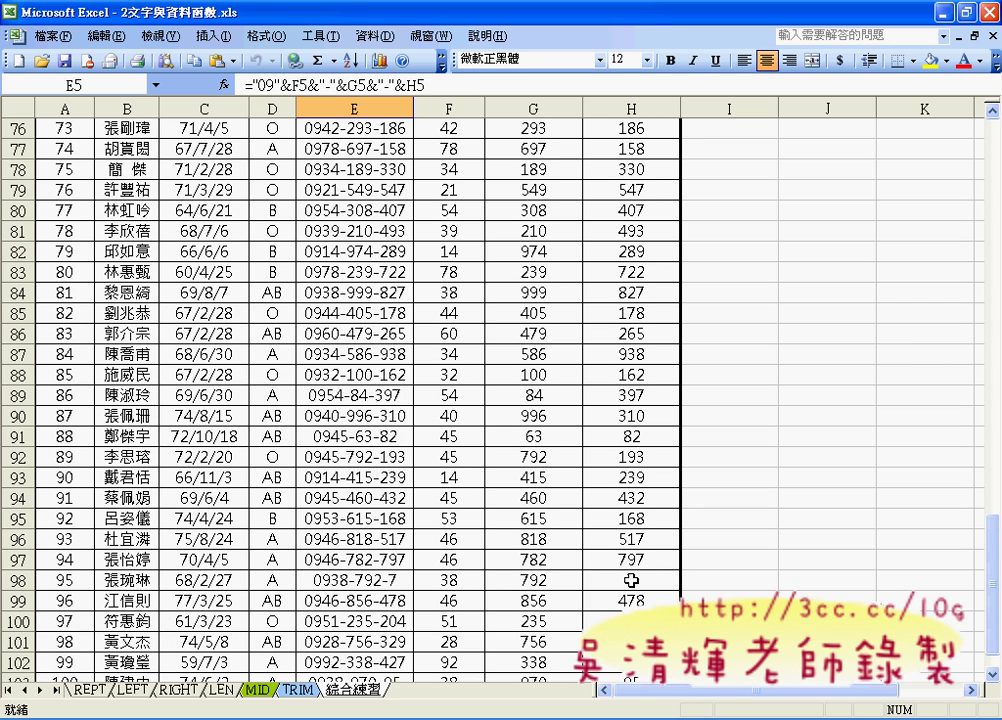
scroll(632, 580, up, 4)
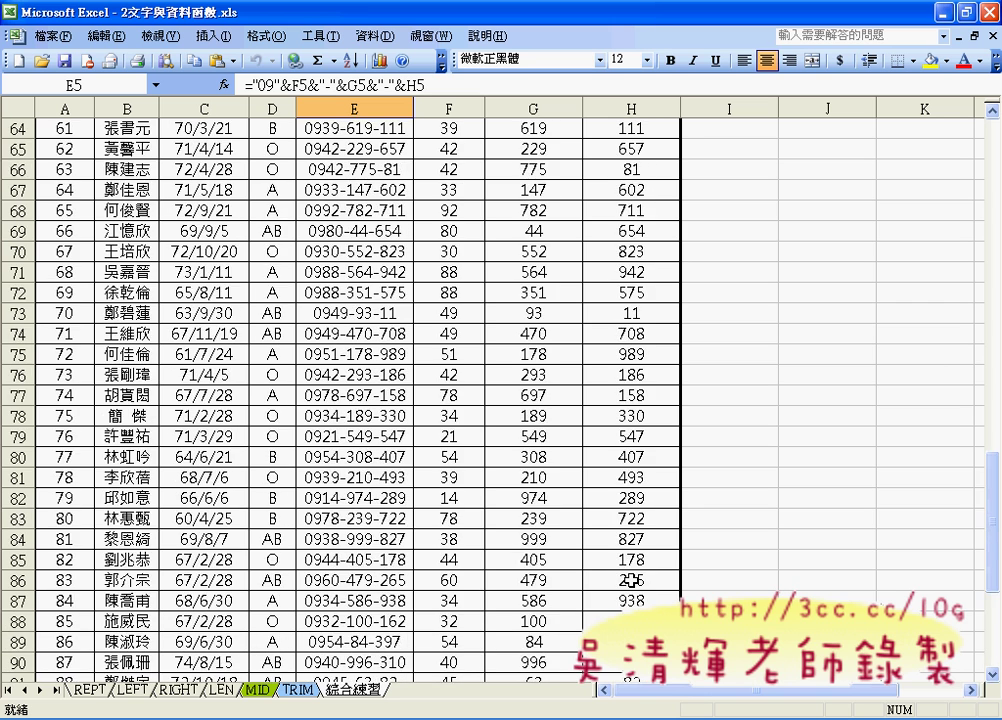
scroll(632, 580, up, 11)
scroll(632, 580, up, 9)
scroll(630, 584, up, 1)
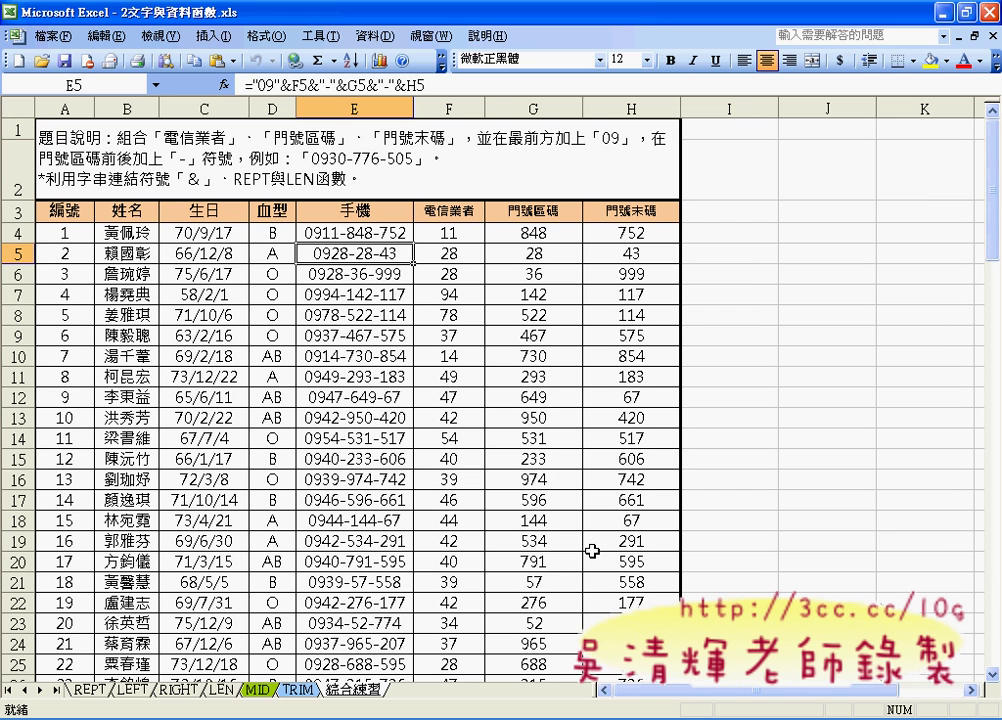
click(343, 232)
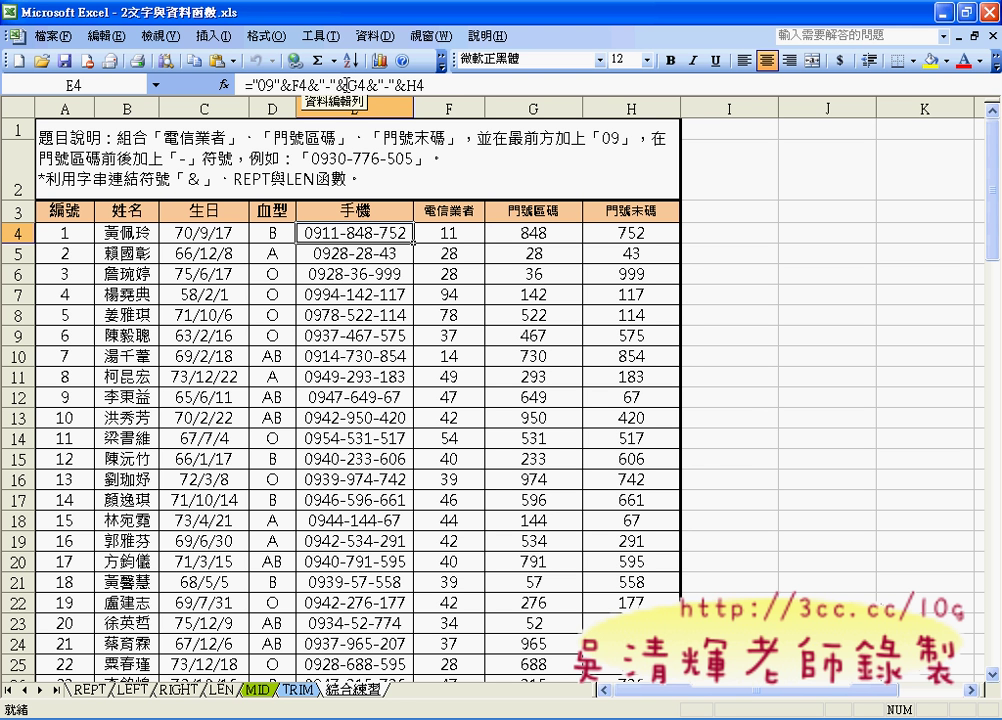
click(345, 86)
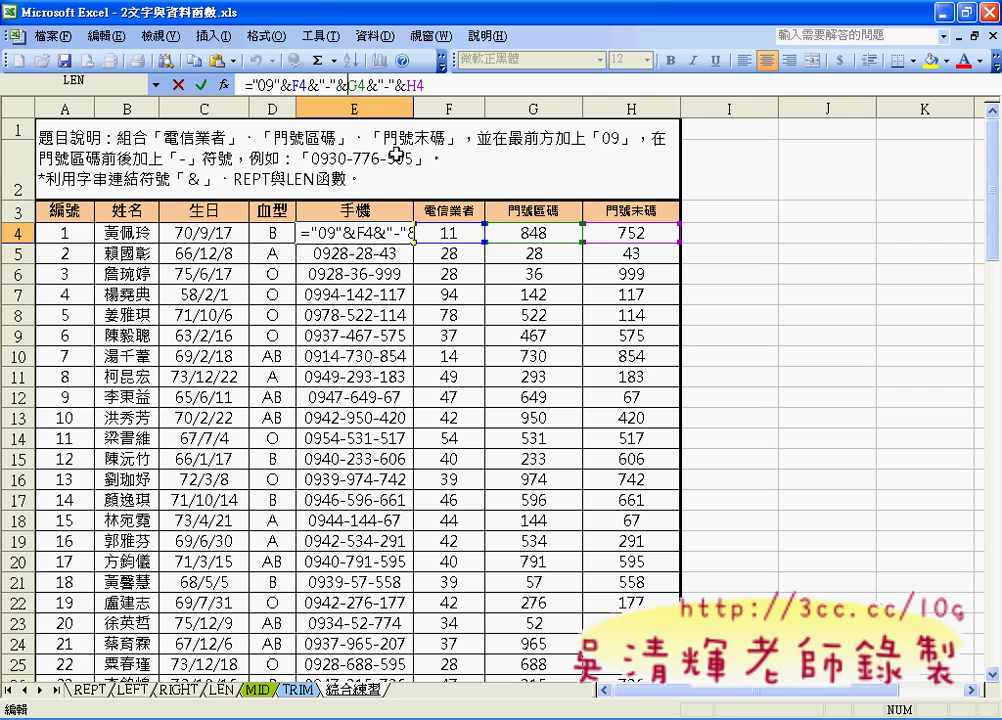
click(201, 85)
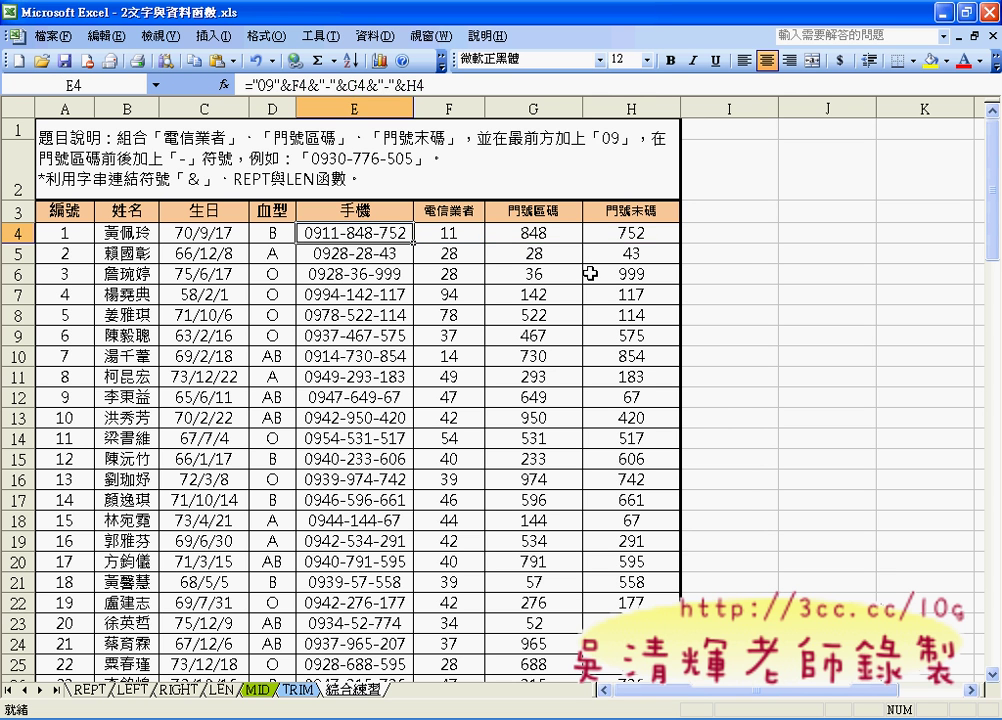
Step: Select helper cell I4 beside the table to begin a new formula
click(724, 253)
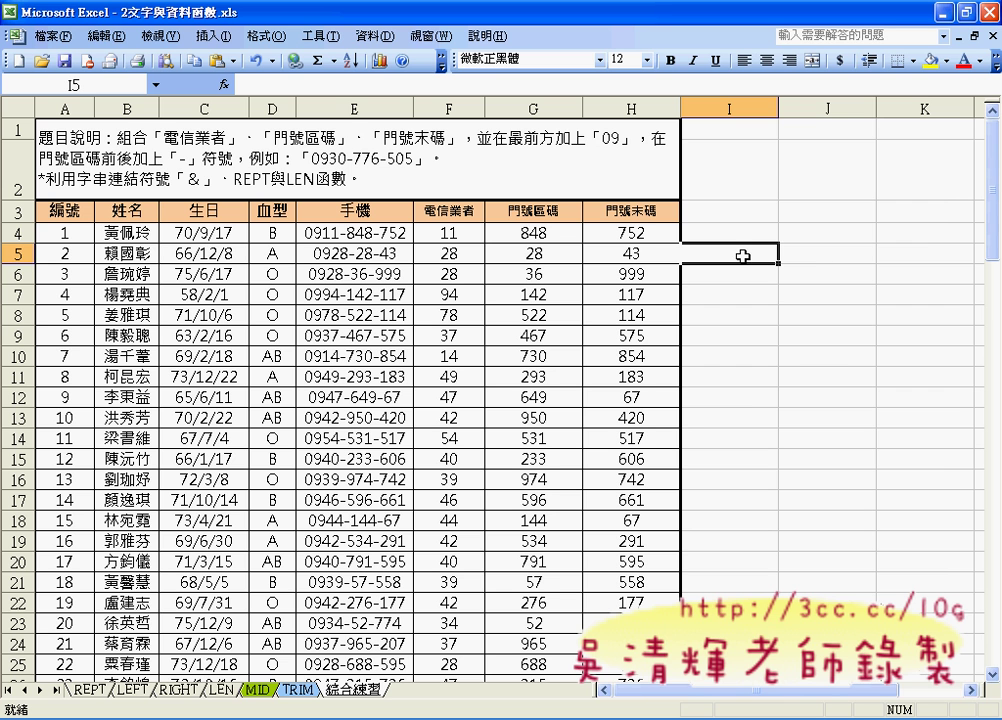
click(769, 232)
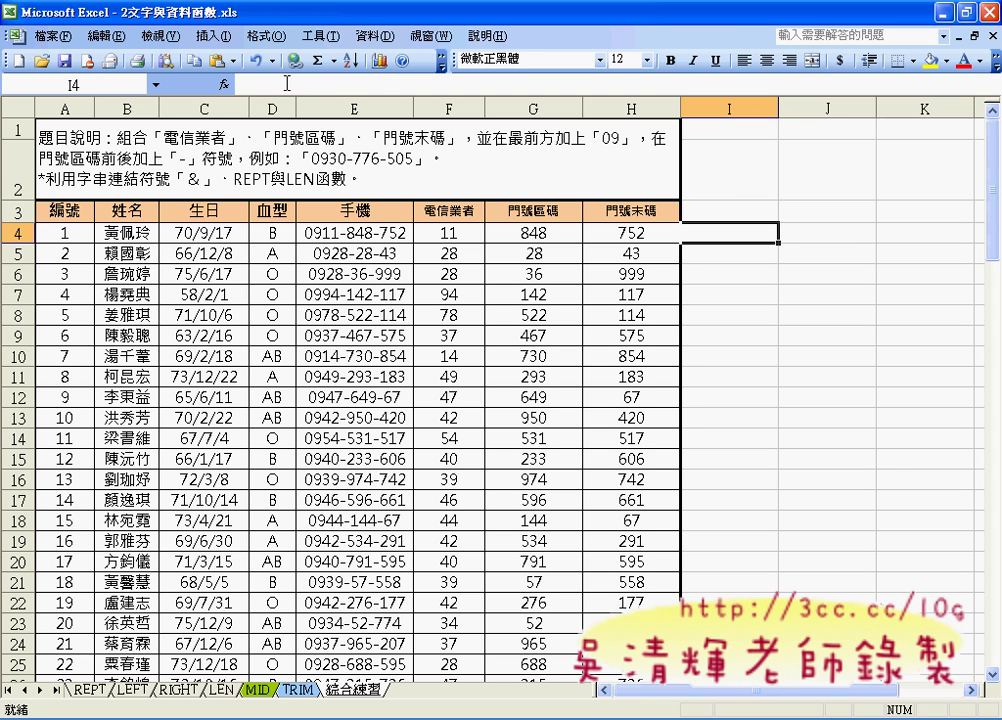
click(378, 86)
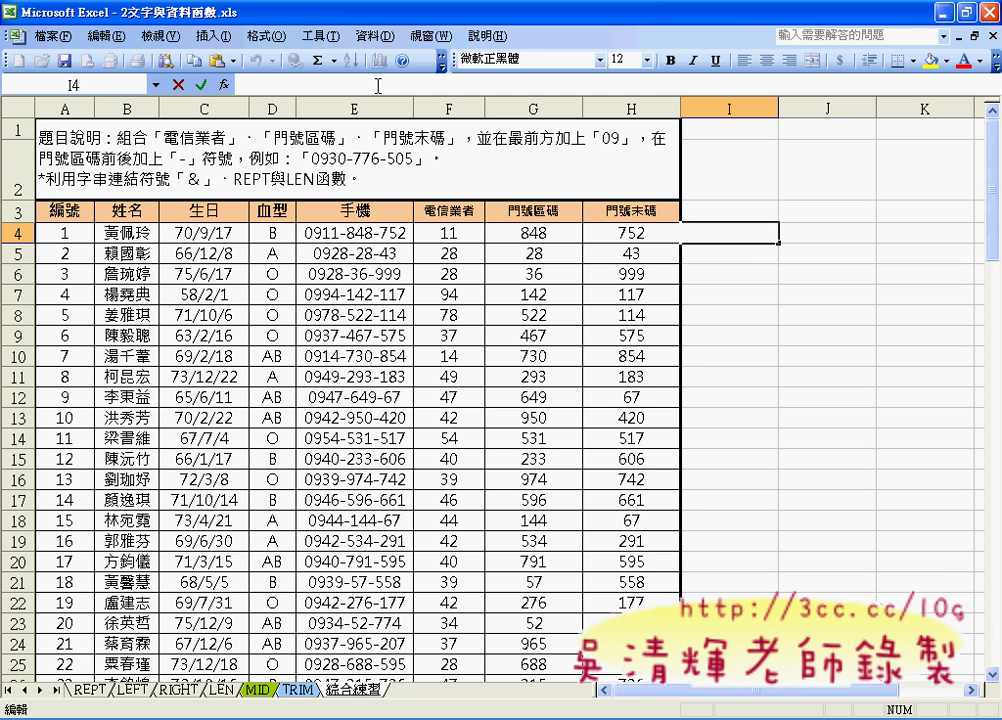
Step: Choose the REPT function from the full function list for I4
click(224, 84)
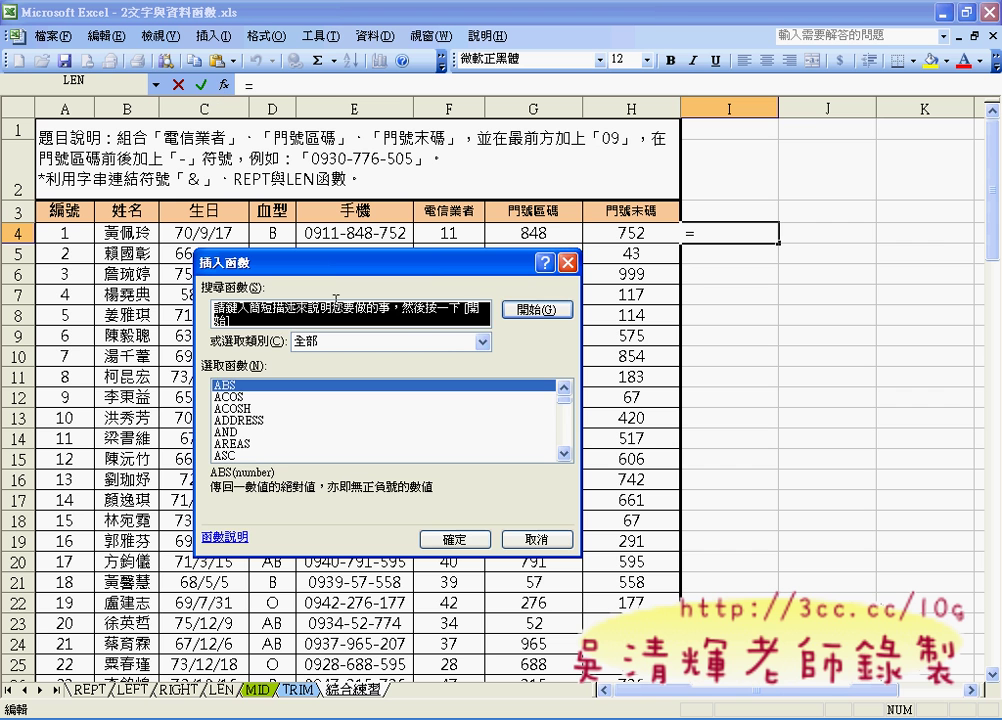
click(441, 421)
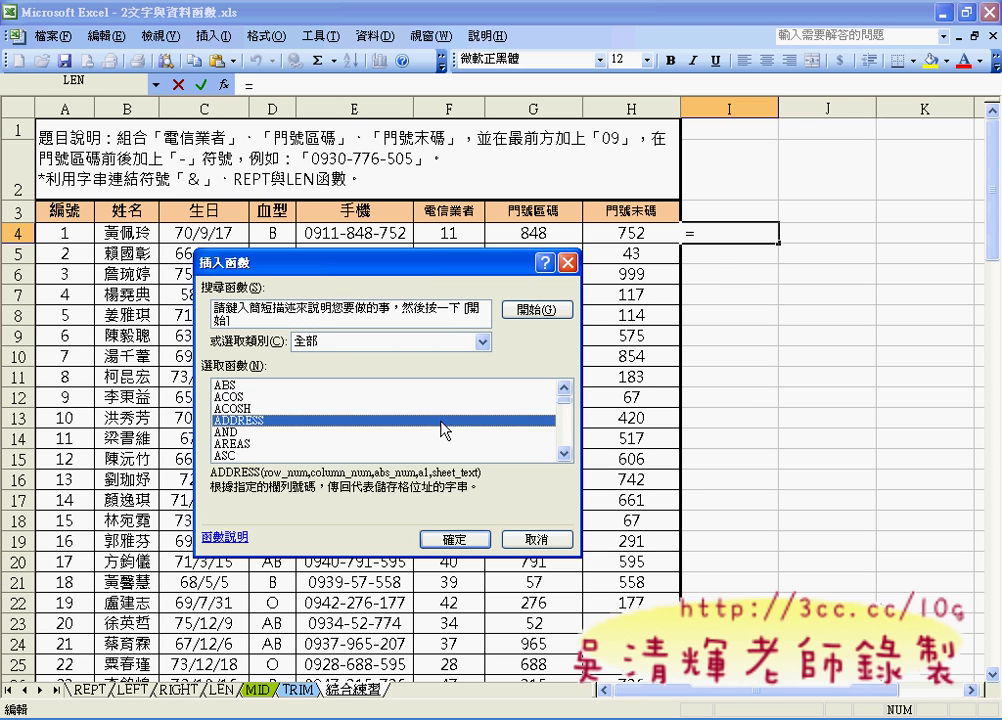
key(r)
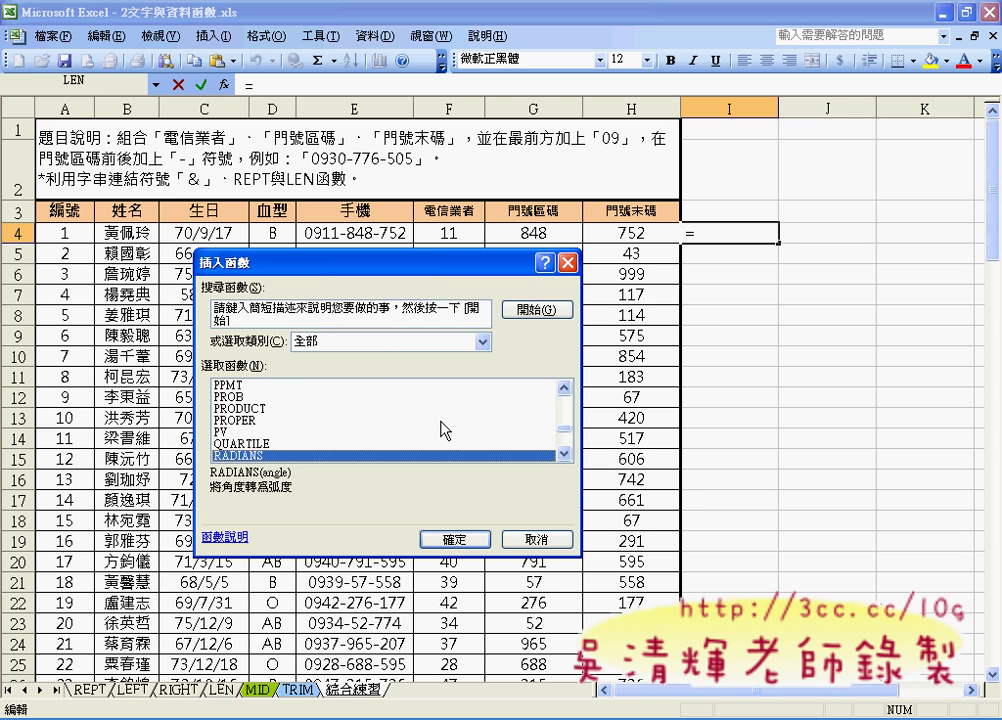
key(Down)
key(Down)
key(Down)
key(Down)
key(Down)
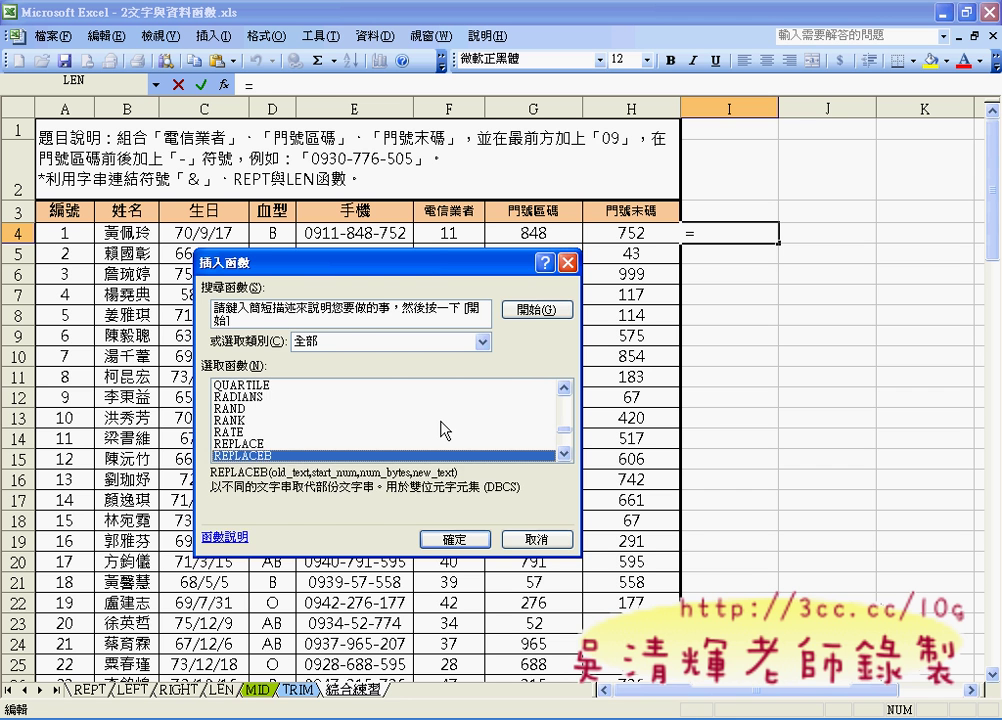
key(Down)
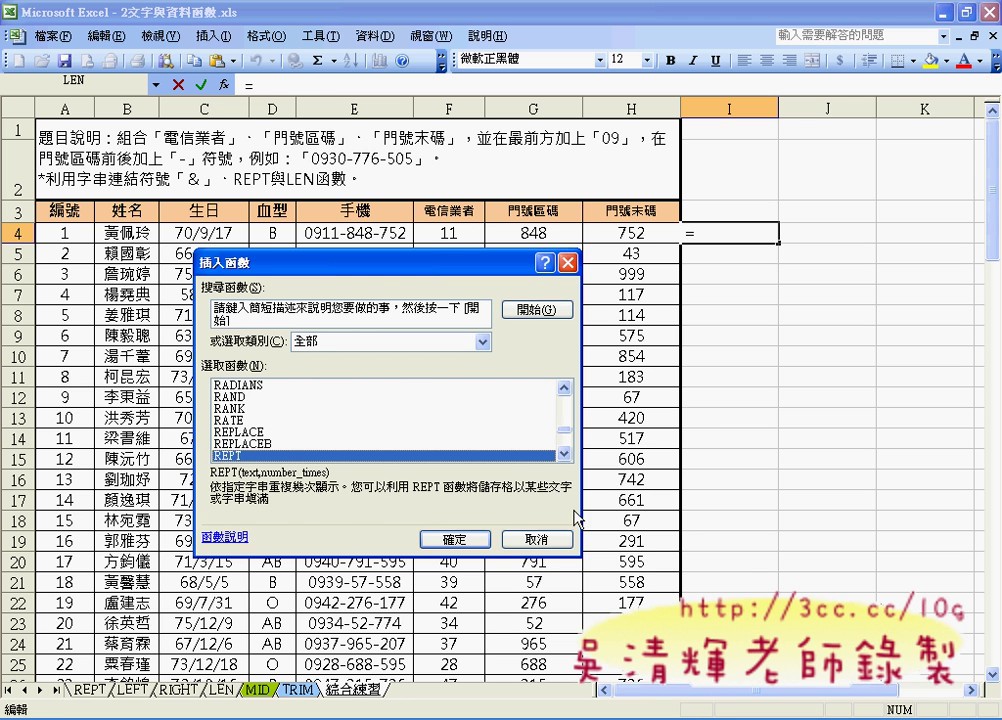
double_click(440, 455)
drag(342, 265, 592, 353)
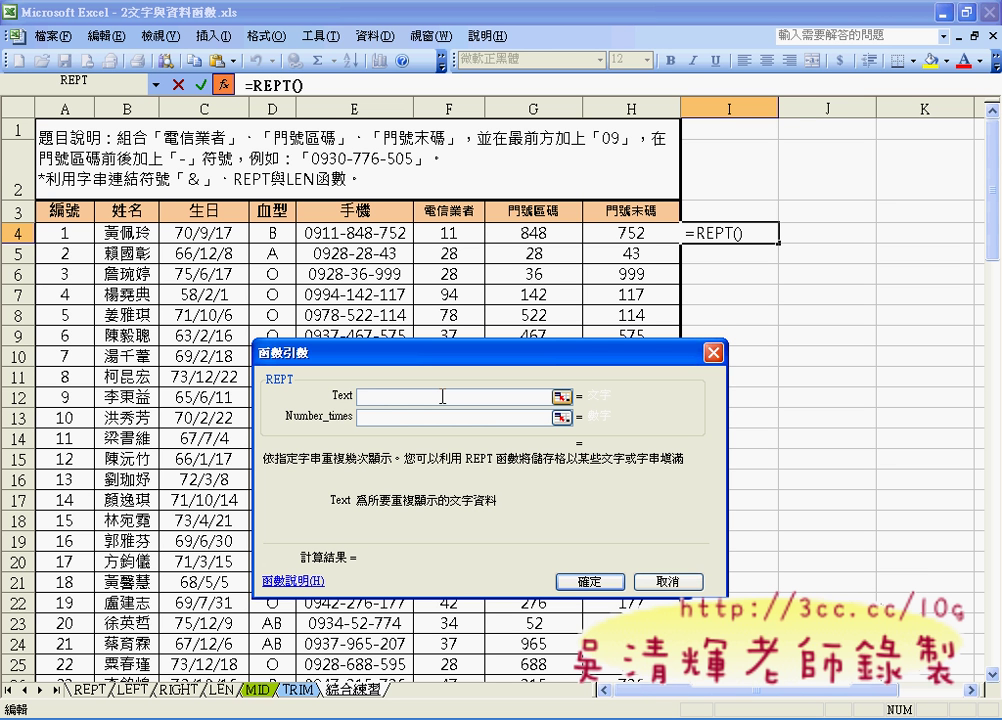
Step: Give REPT the arguments "0" and 3-LEN(G4), producing =REPT("0",3-LEN(G4)) in I4
text("")
text(0)
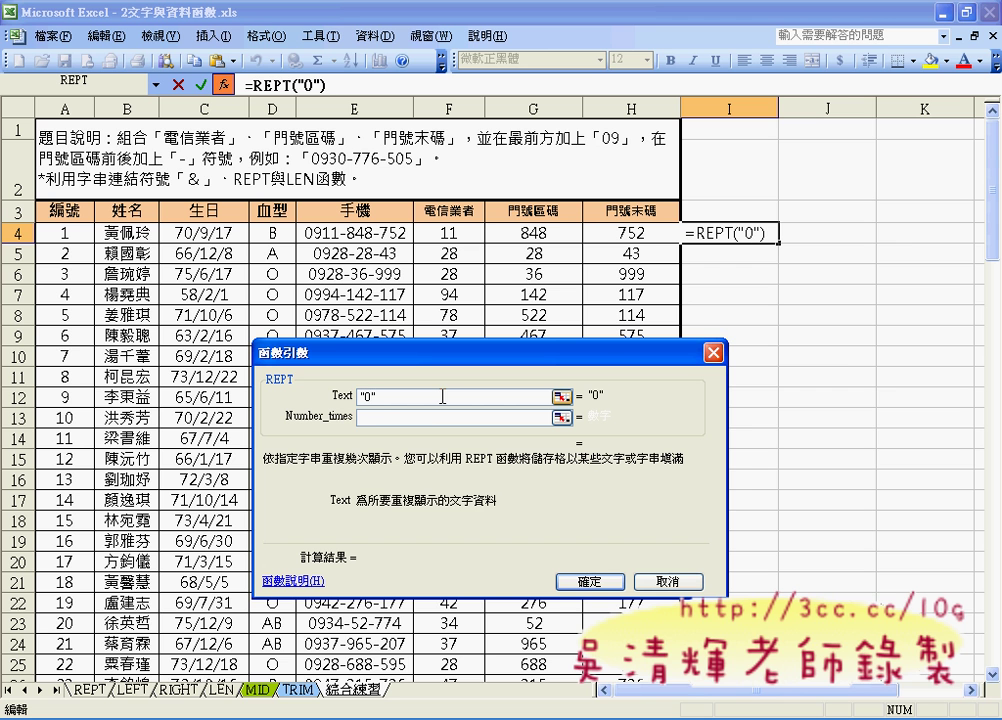
click(437, 414)
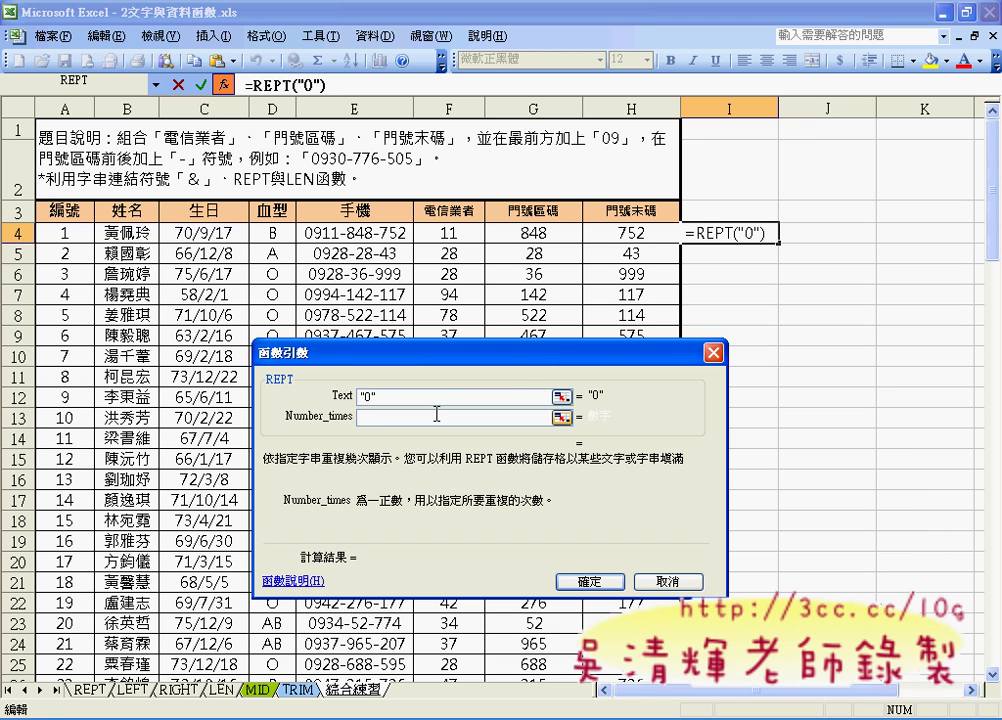
click(533, 231)
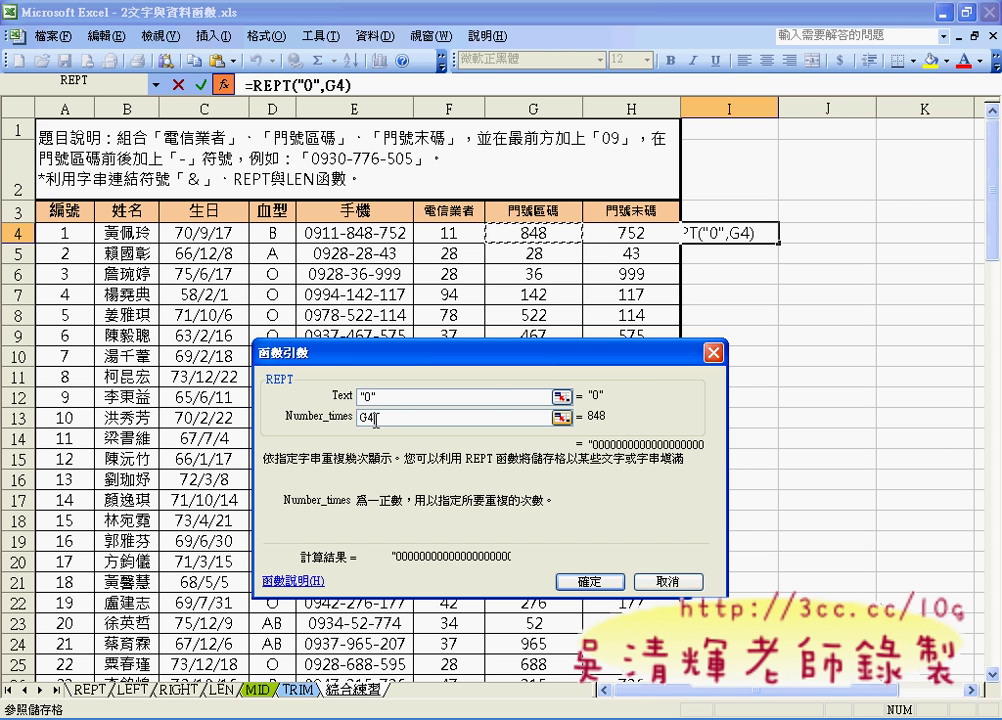
key(Home)
text(l)
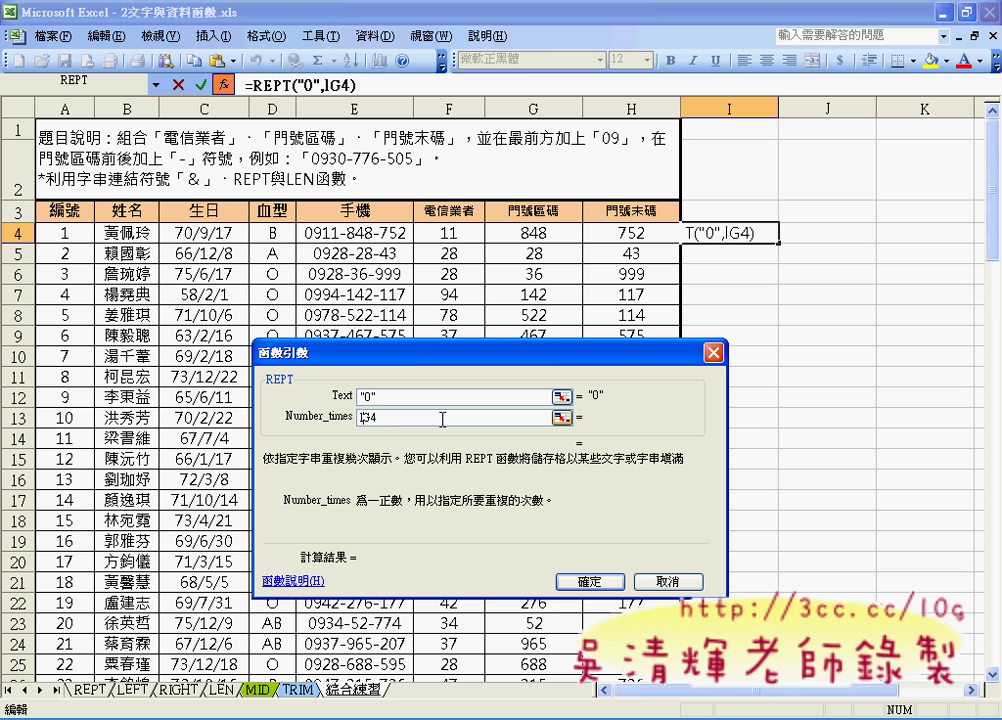
text(en)
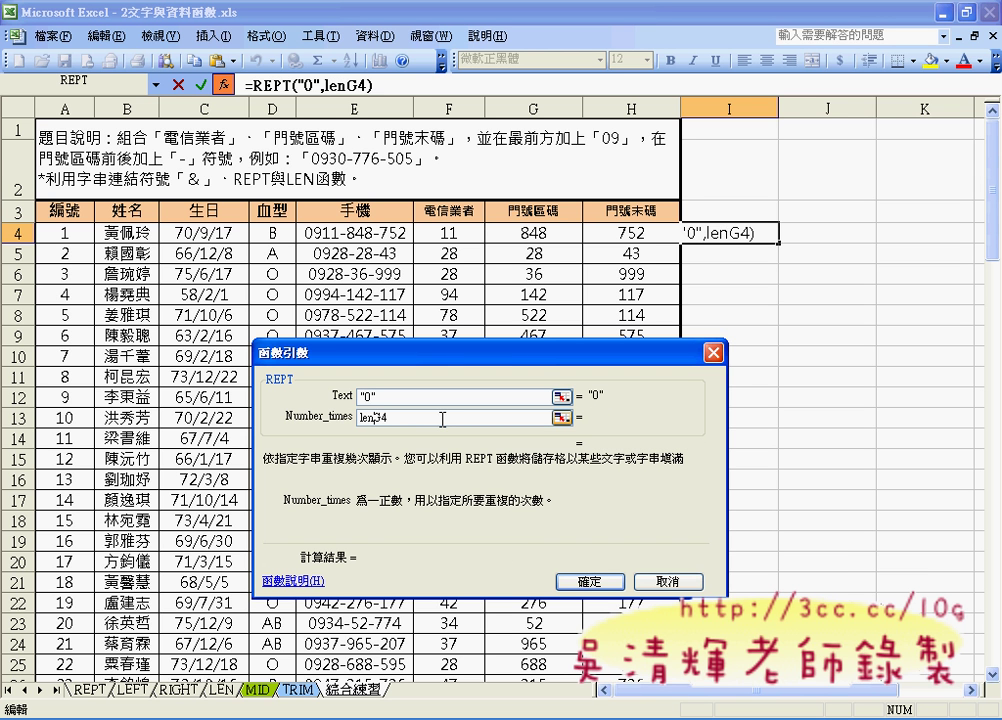
text((G4)
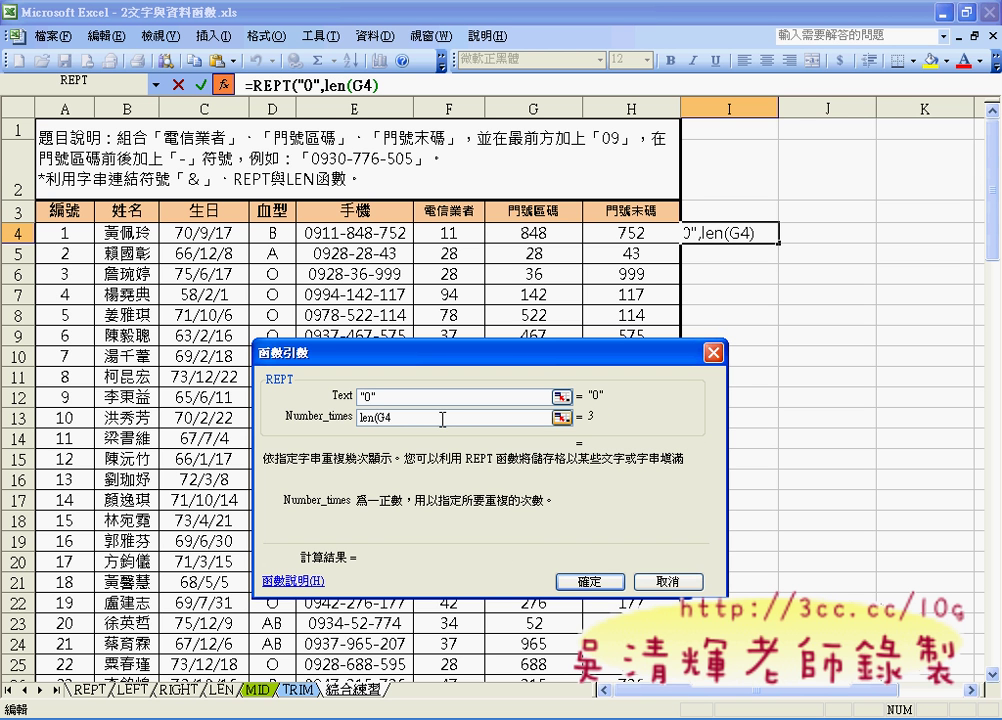
text())
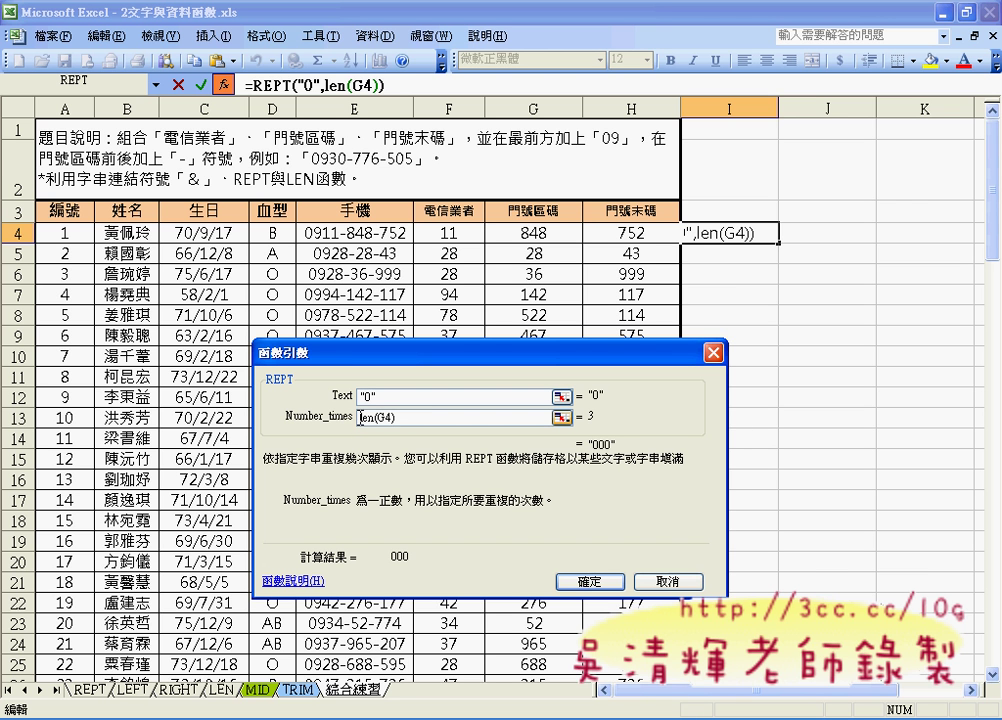
text(3)
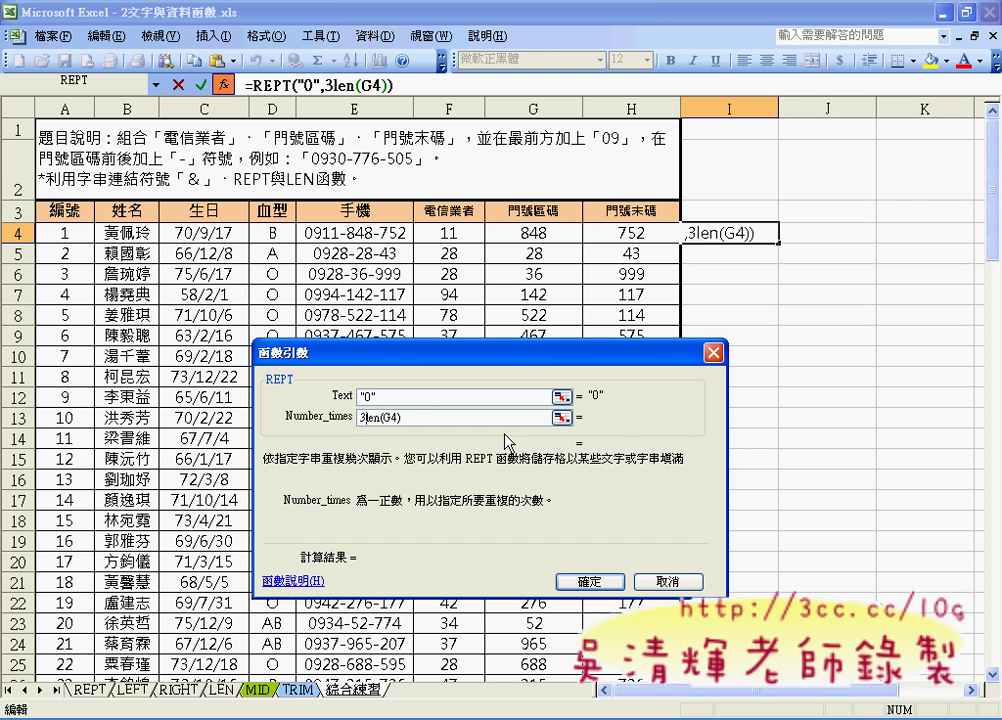
text(-)
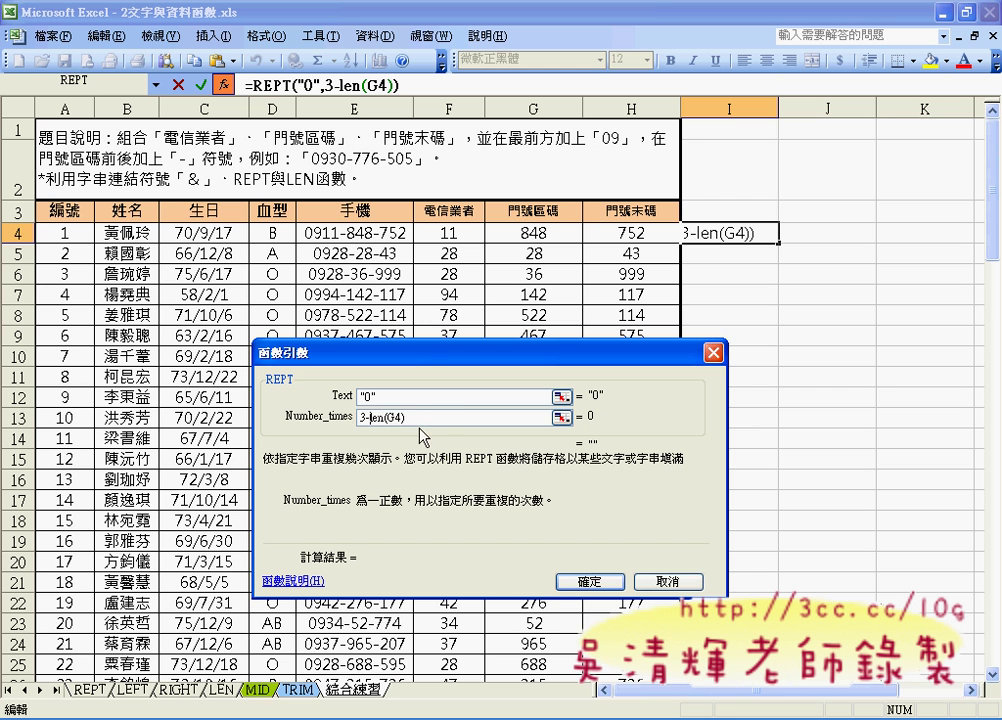
drag(540, 417, 371, 418)
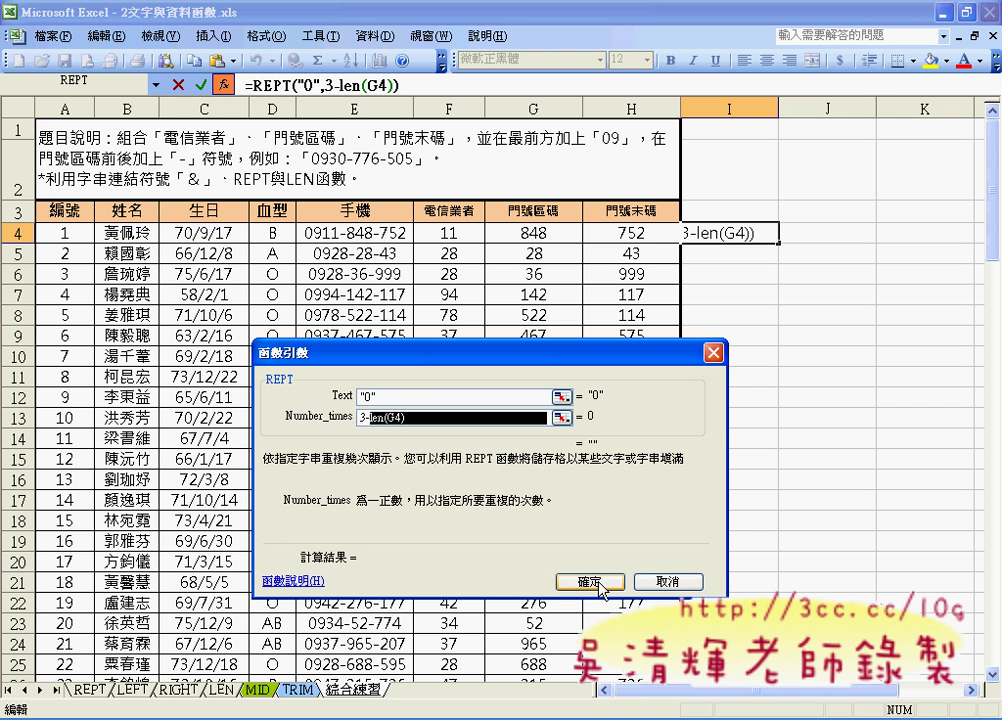
click(601, 582)
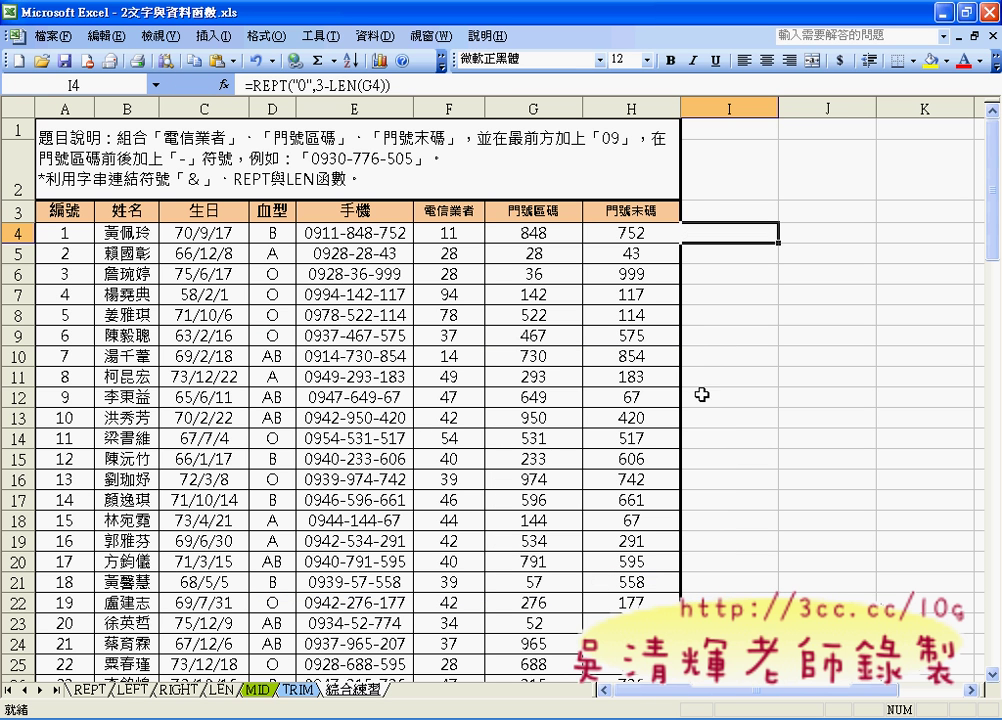
Step: Copy I4's REPT formula down column I, showing 0 beside two-digit area codes in rows 5, 6 and 21
double_click(779, 243)
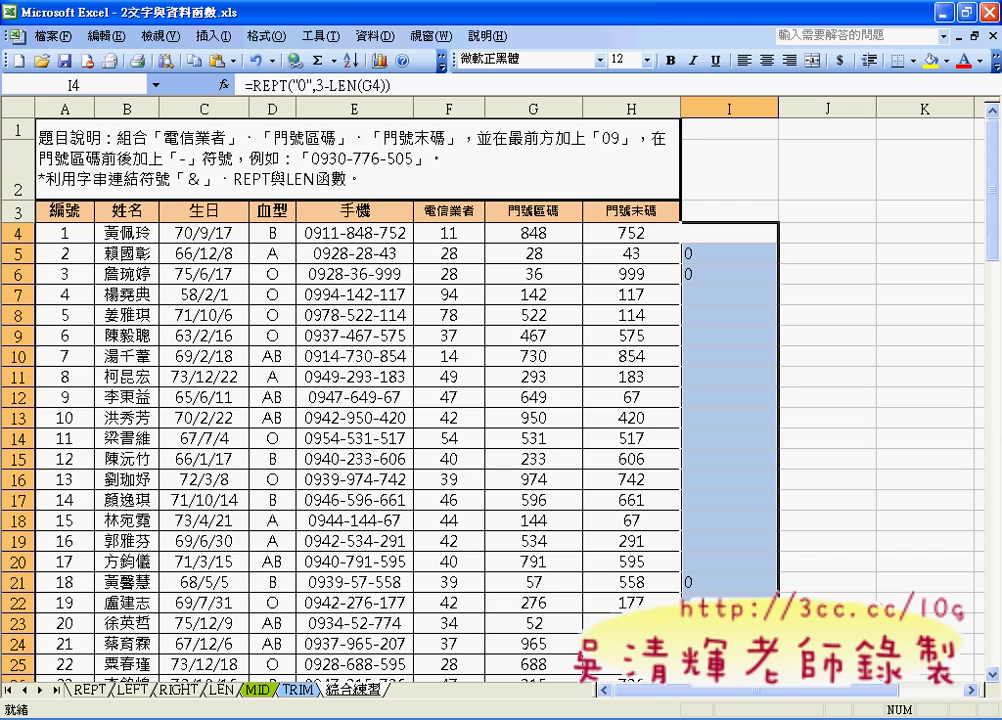
scroll(700, 550, down, 1)
scroll(700, 545, down, 11)
scroll(700, 543, down, 4)
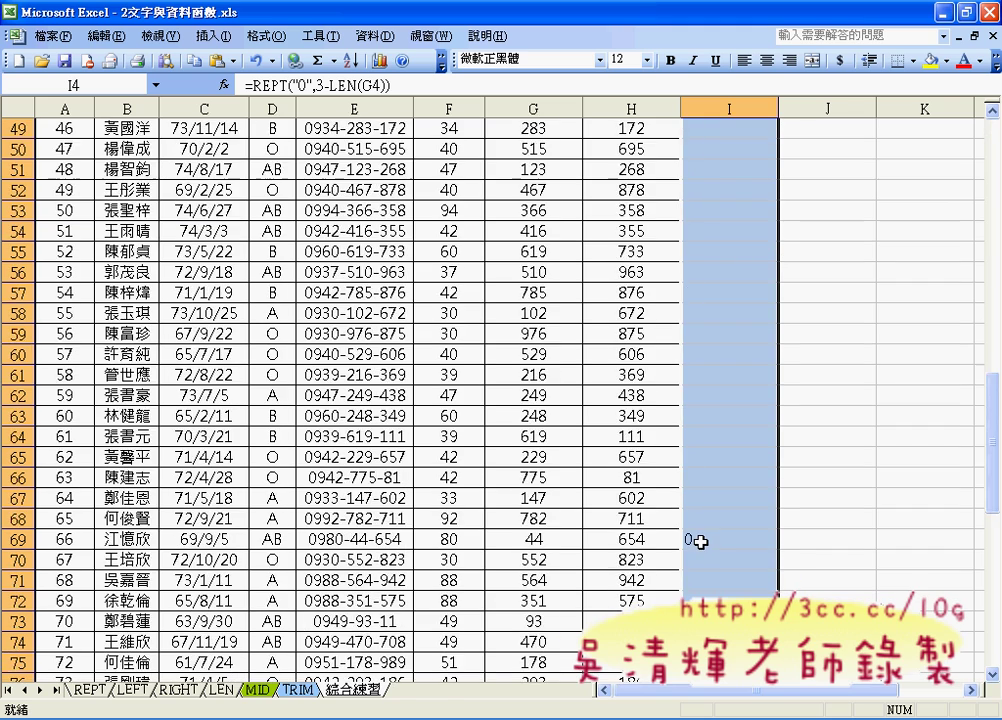
scroll(702, 540, down, 1)
scroll(700, 535, up, 12)
scroll(700, 532, up, 5)
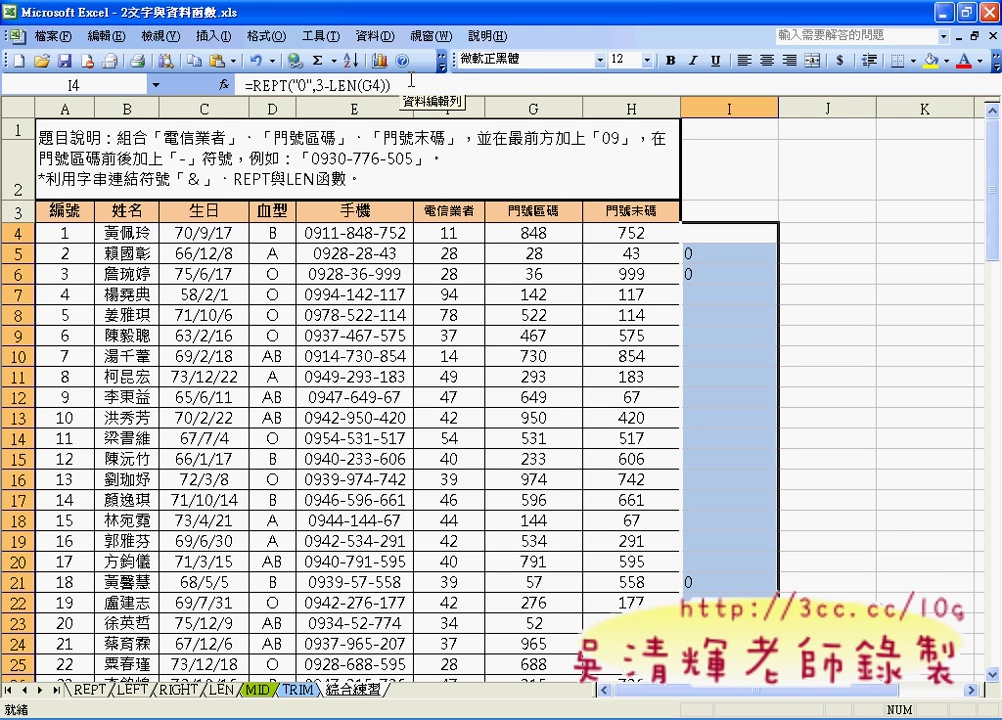
click(350, 232)
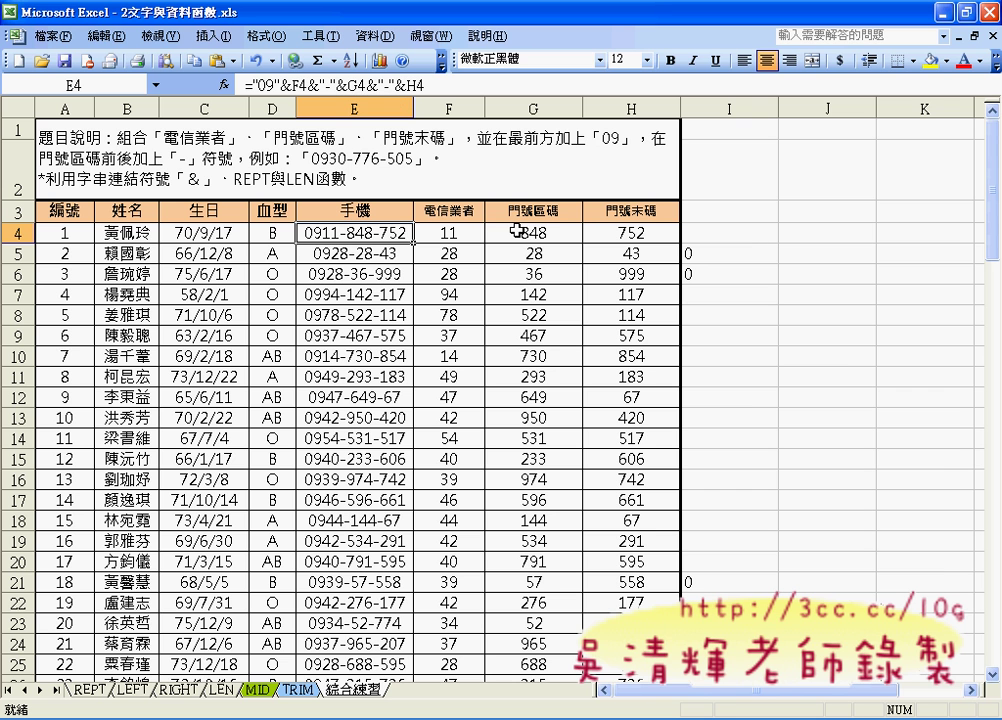
Step: Recommit E4's dashed phone formula unchanged after discarding a partial REPT entry
click(347, 87)
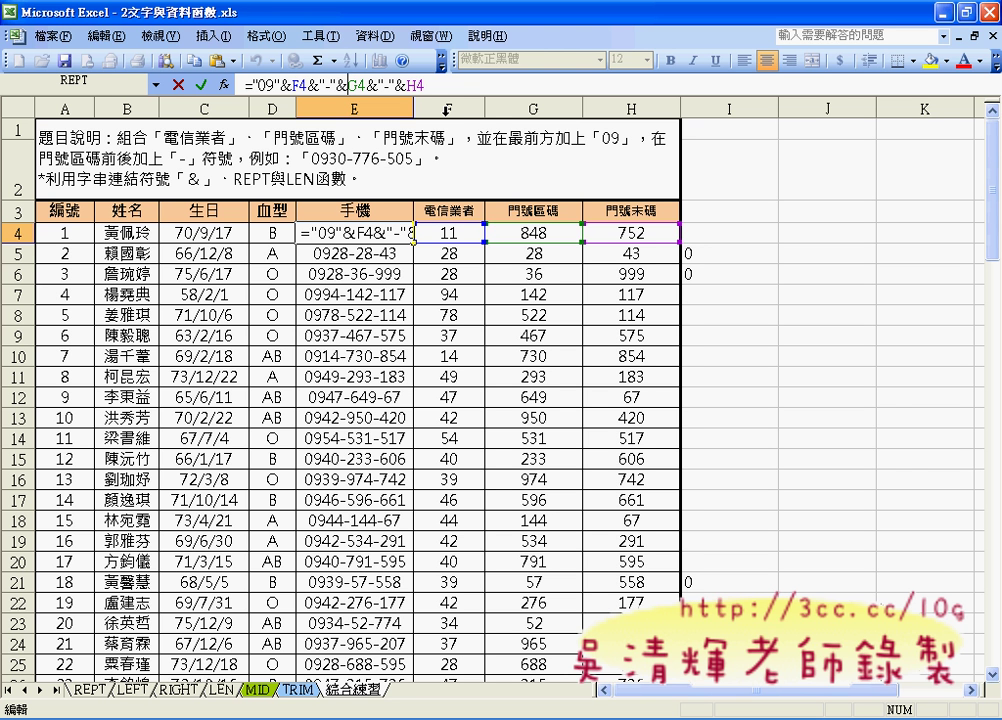
text(re)
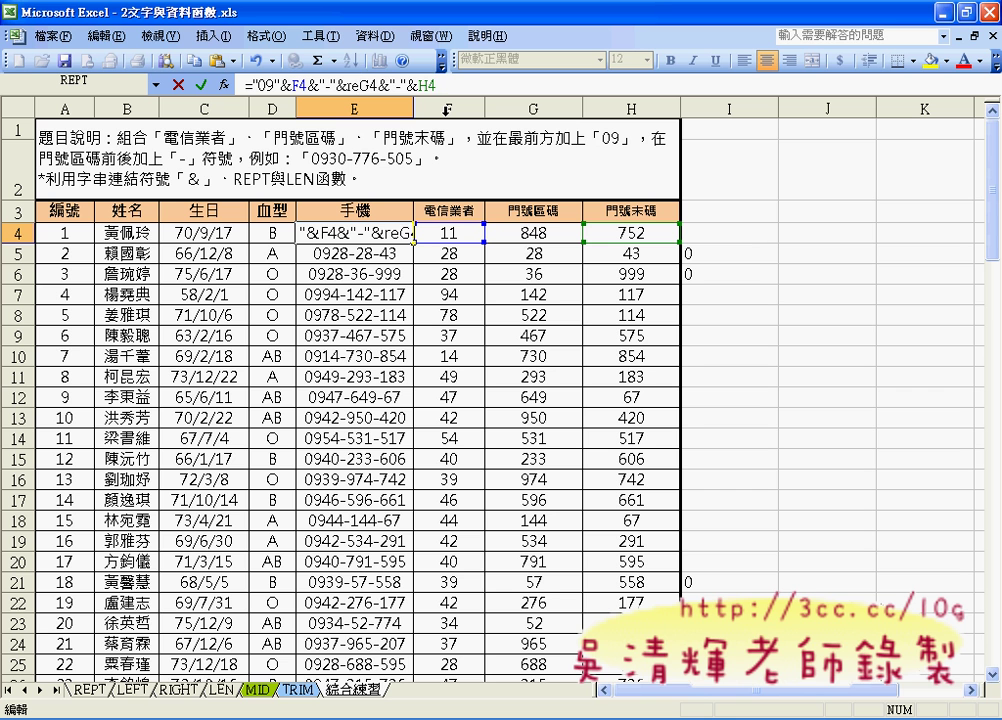
text(pt)
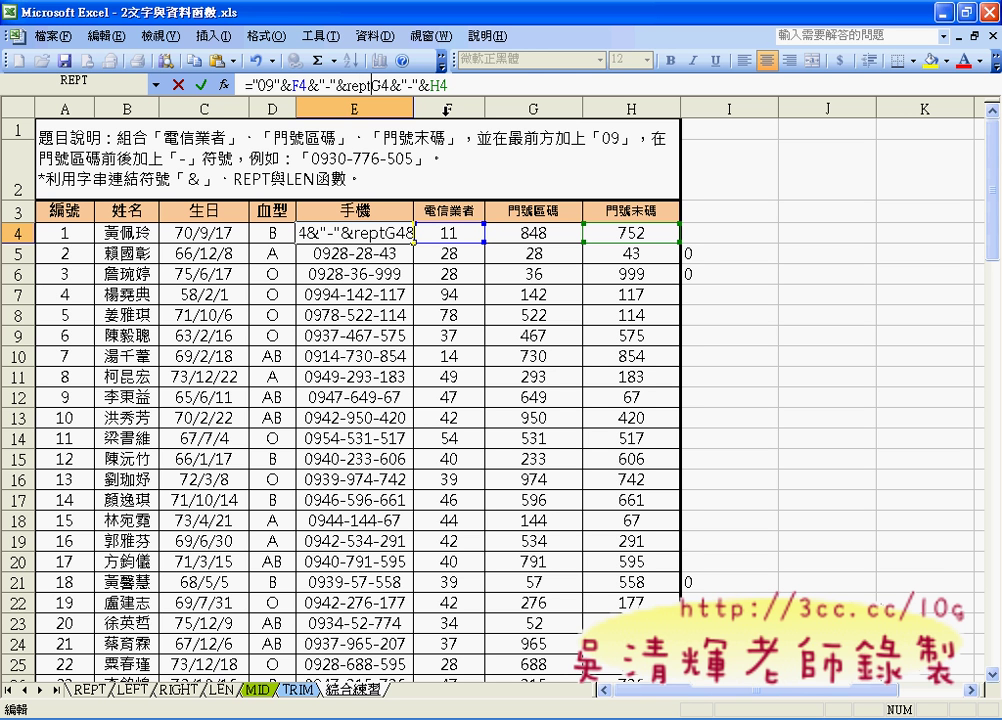
text(()
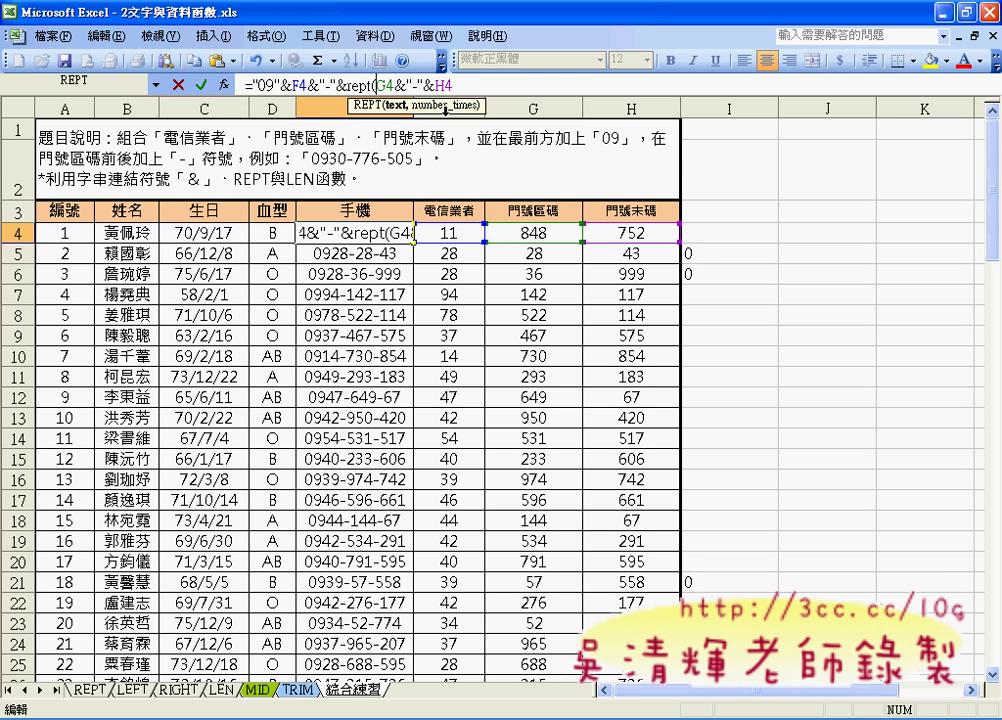
key(BackSpace)
key(BackSpace)
key(BackSpace)
key(BackSpace)
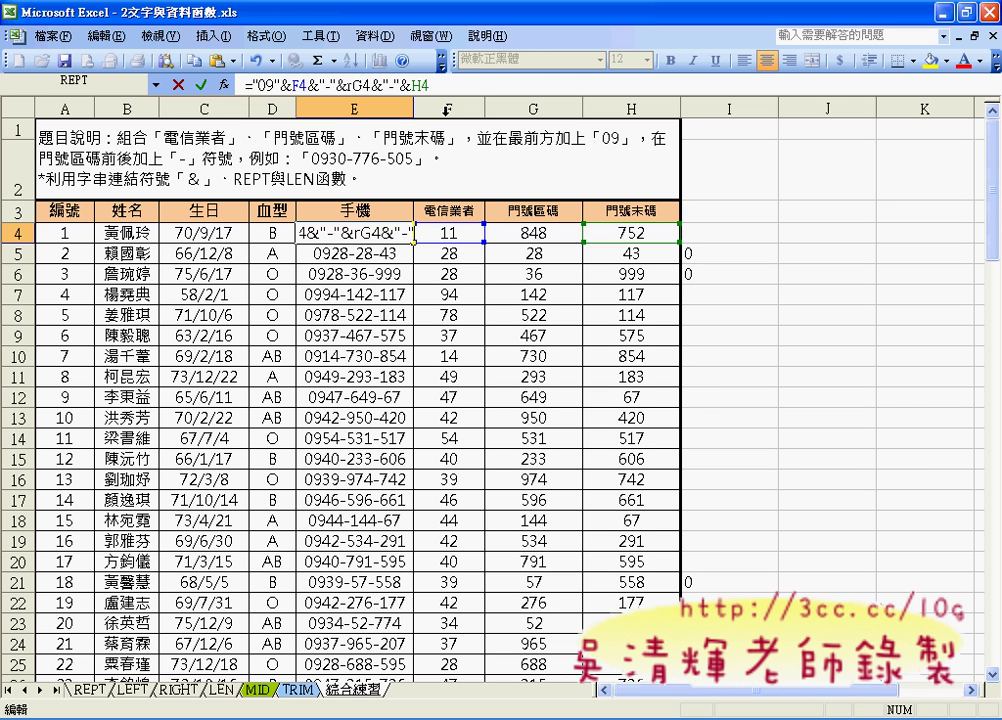
key(BackSpace)
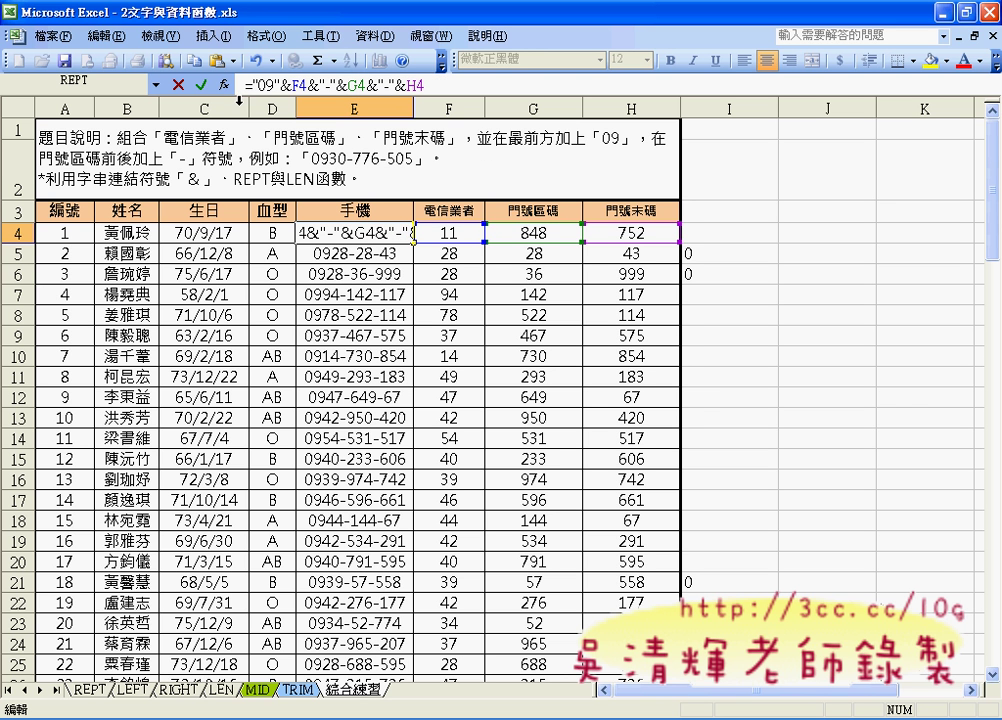
click(201, 85)
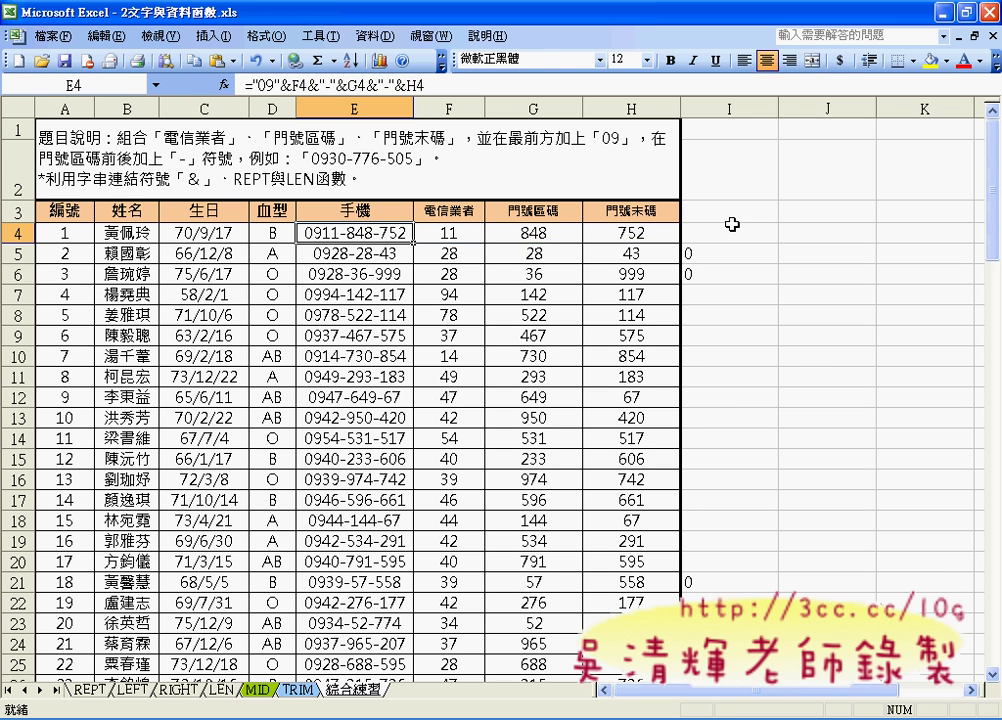
Step: Copy the text REPT("0",3-LEN(G4)) from I4's formula, leaving I4 unchanged
click(738, 234)
click(240, 84)
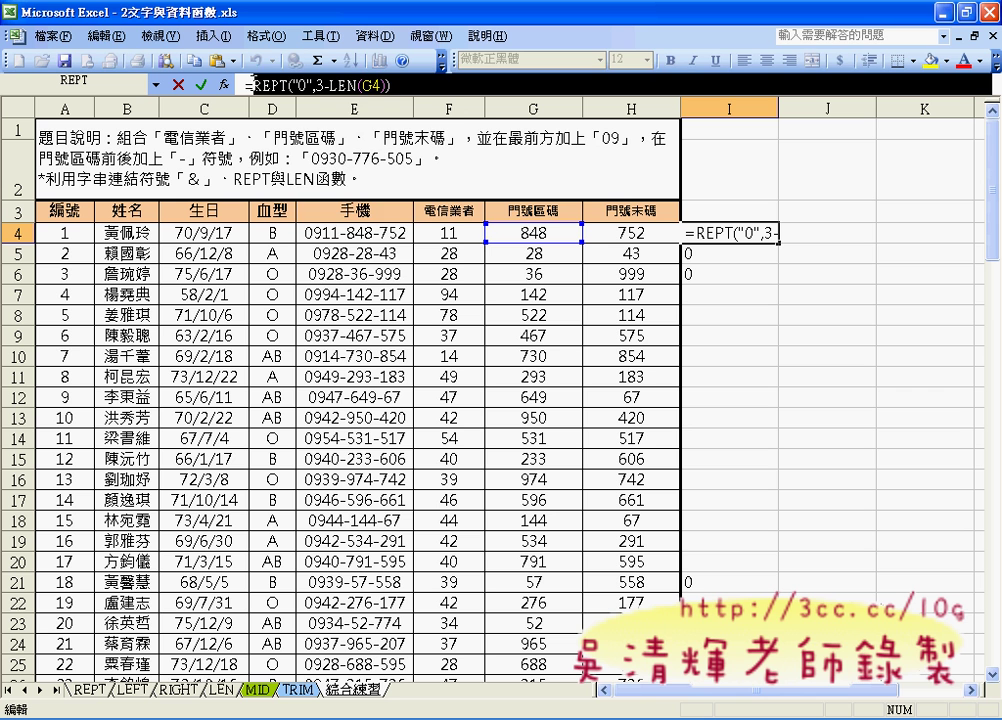
right_click(293, 88)
key(Escape)
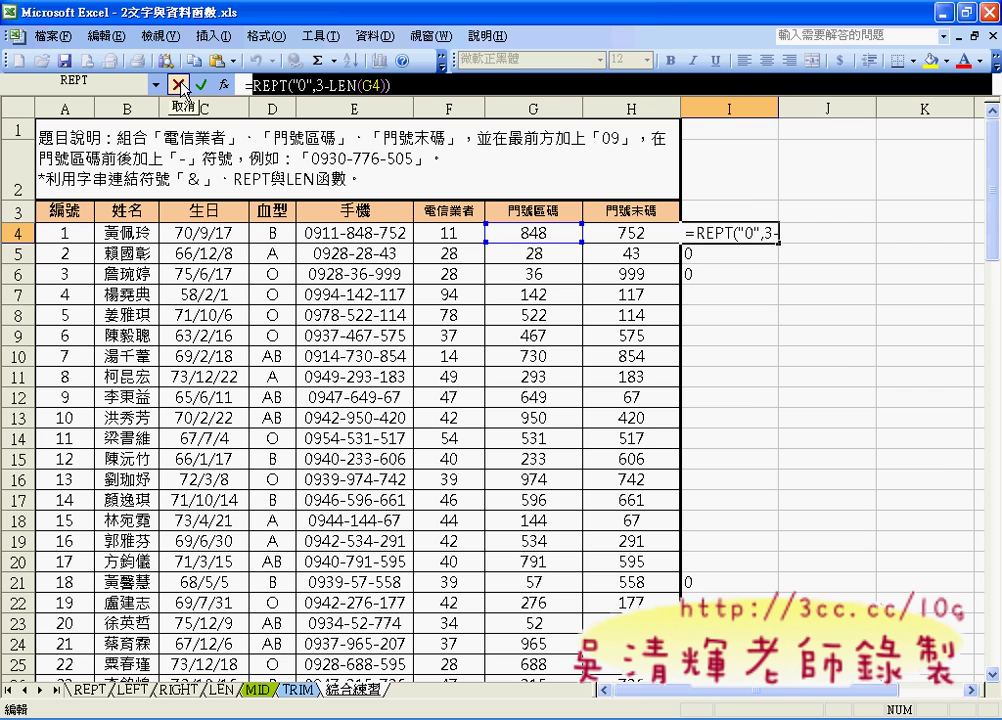
click(178, 85)
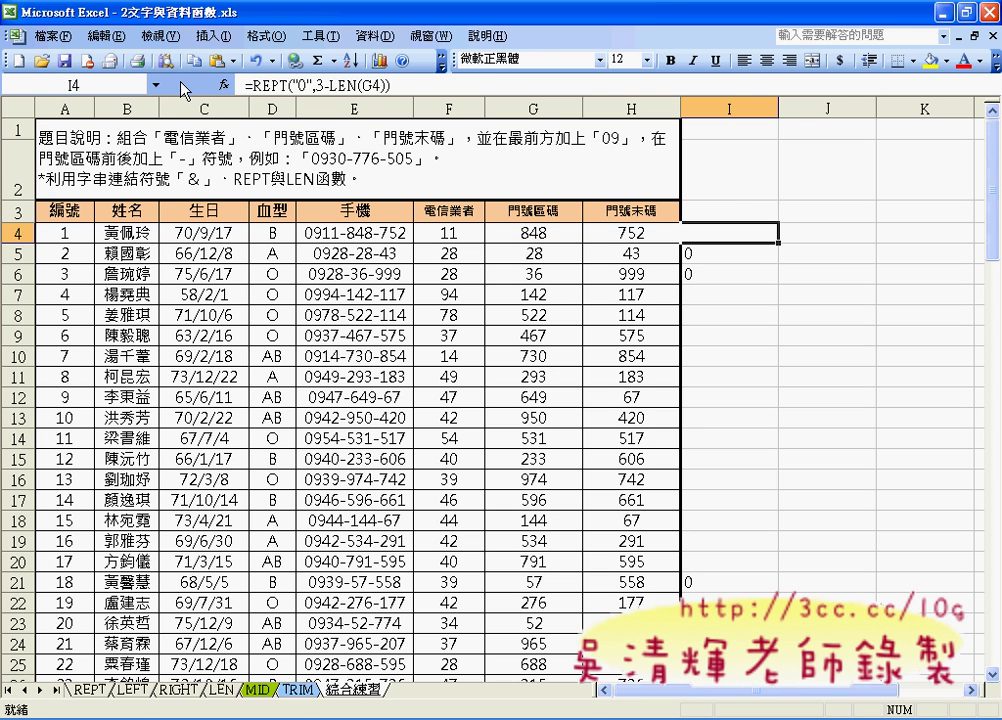
click(380, 232)
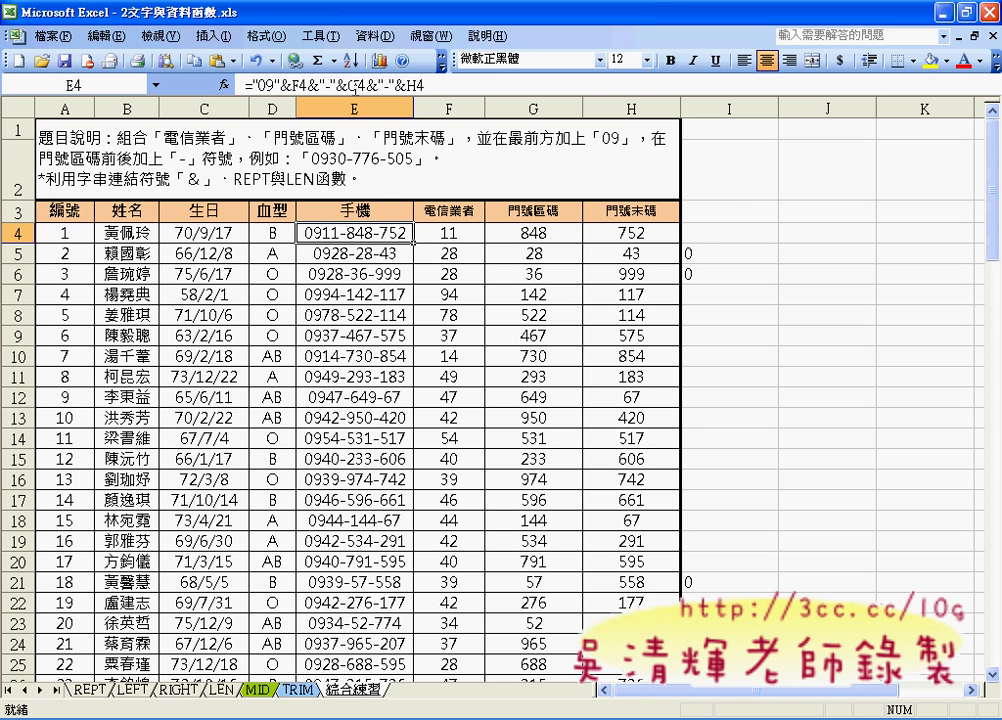
Step: Insert REPT("0",3-LEN(G4))& before G4 in E4 and fill down, giving values like 0928-028-43
click(355, 86)
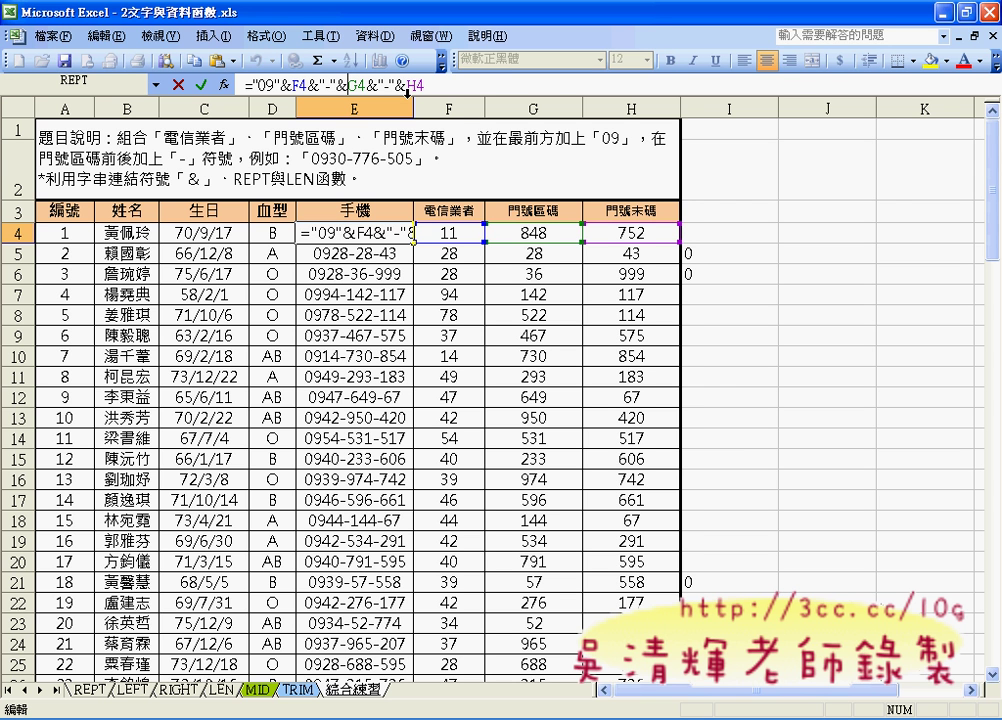
text(REPT("0",3-LEN(G4)))
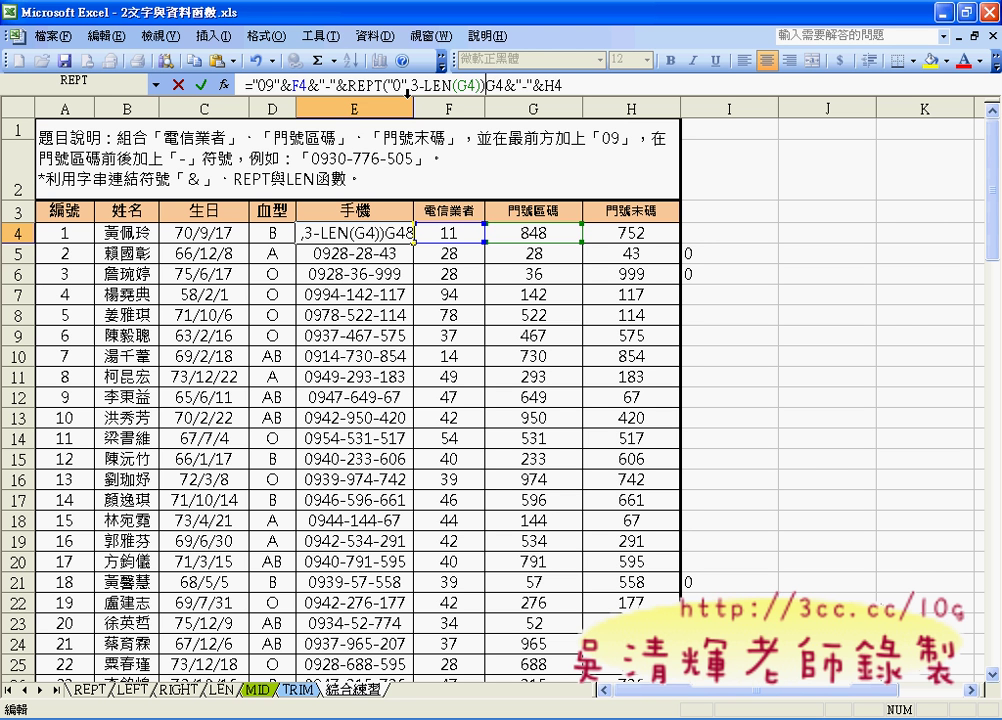
text(&)
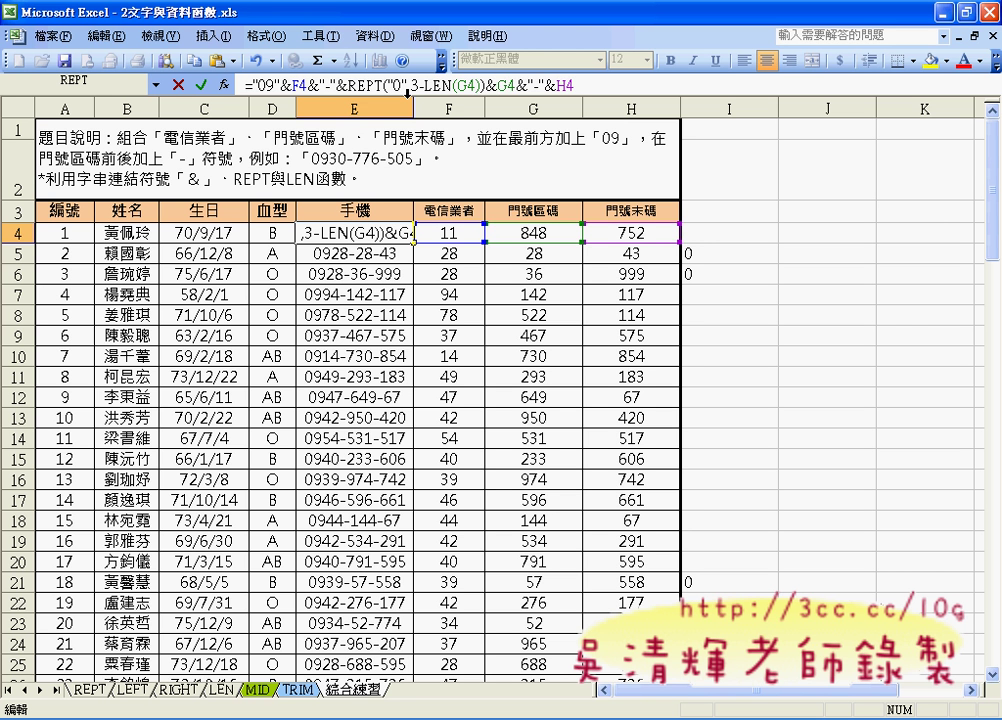
click(202, 88)
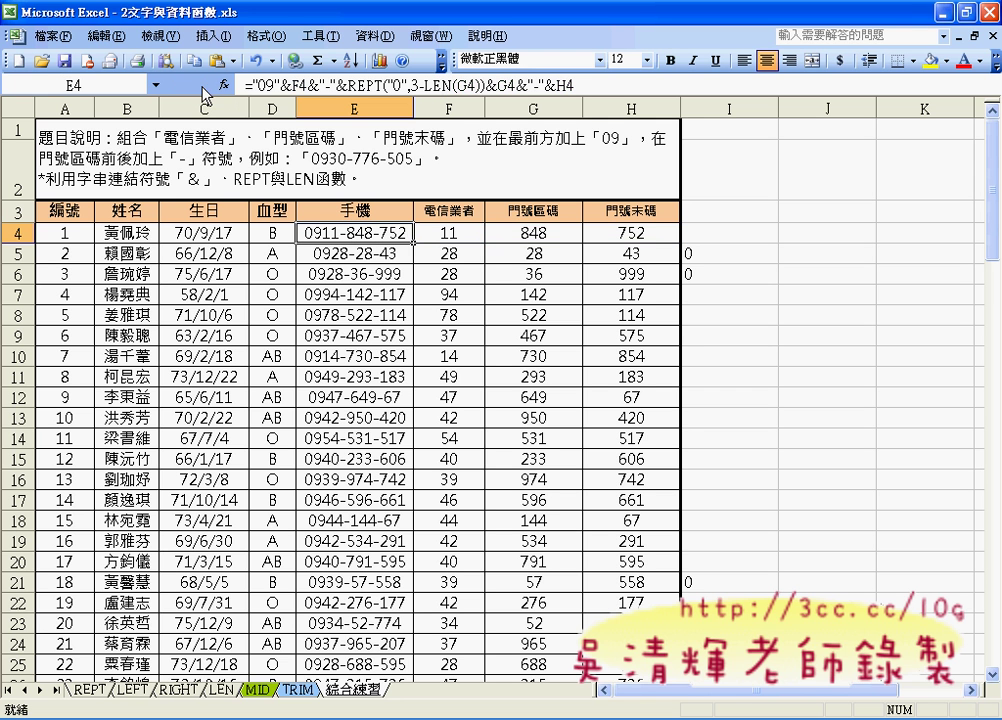
double_click(413, 243)
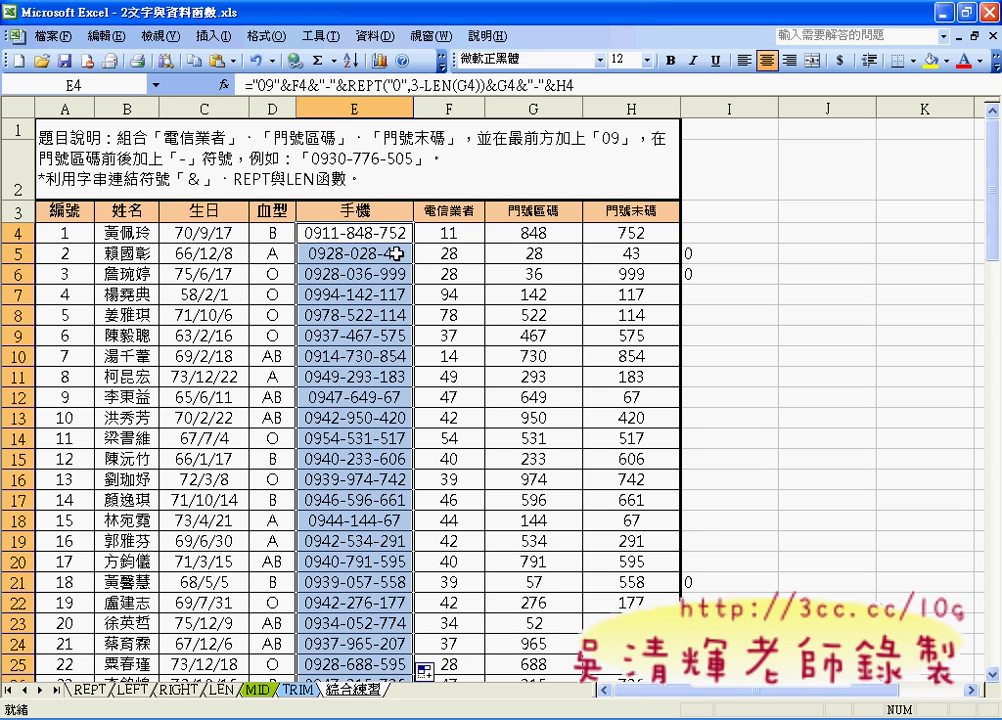
click(394, 232)
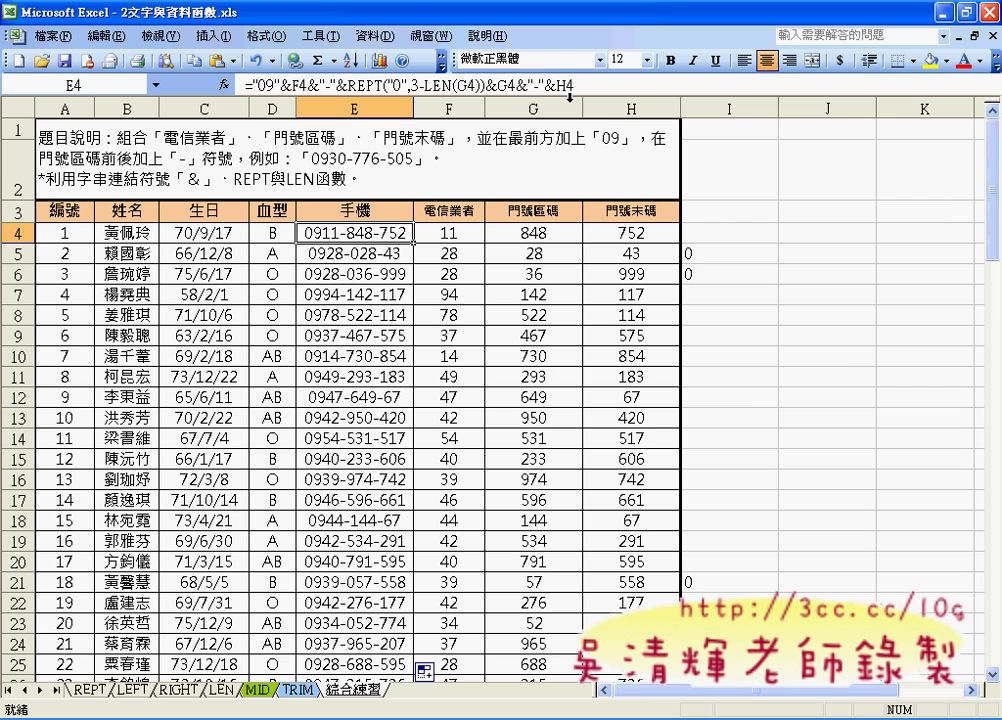
click(533, 80)
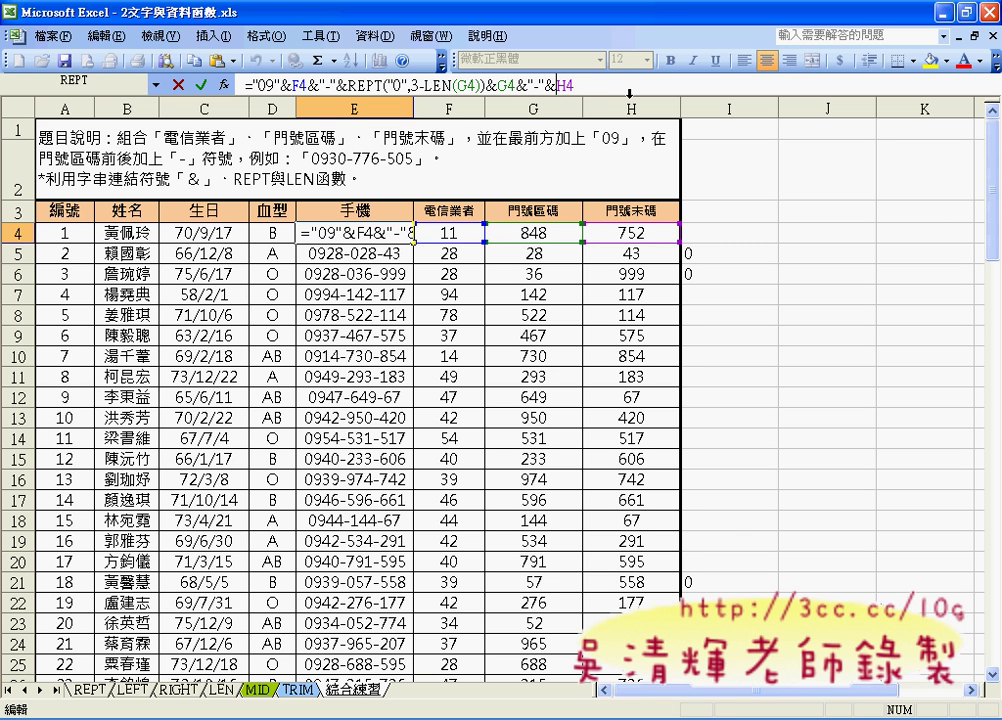
Step: Add REPT("0",3-LEN(H4))& before H4 at the end of E4's formula
key(End)
text(REPT("0",3-LEN(G4)))
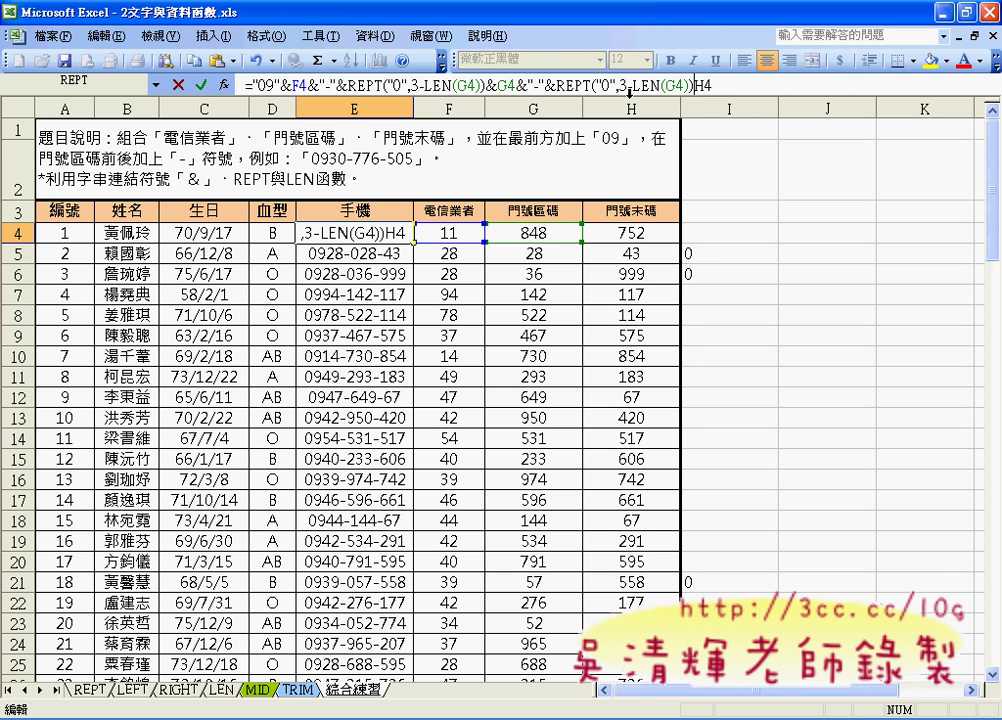
text(&)
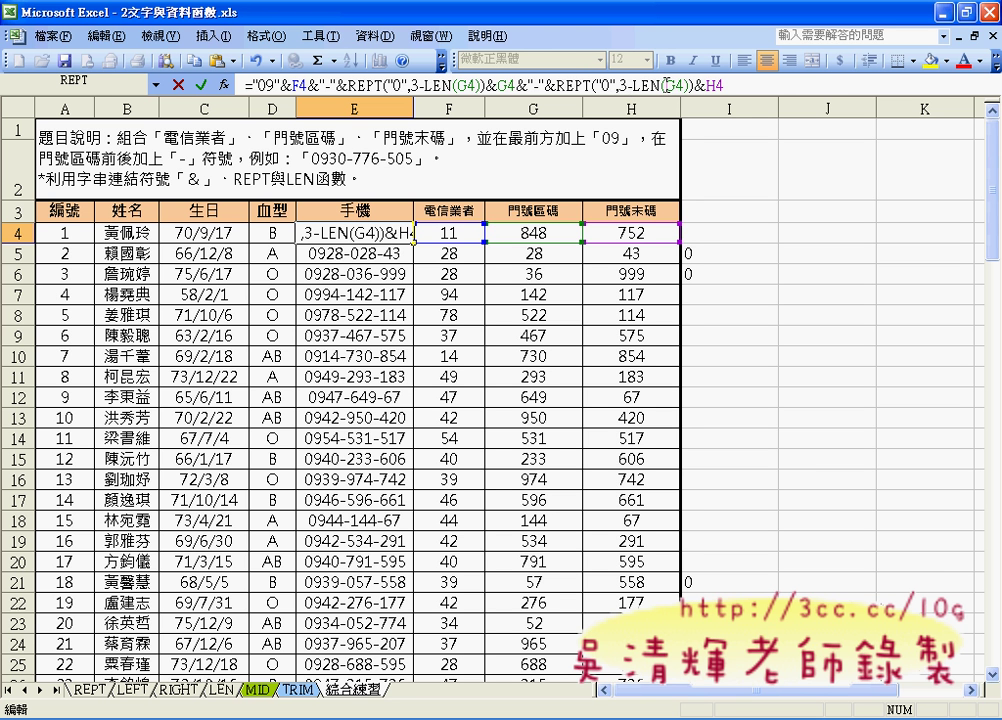
drag(641, 86, 651, 86)
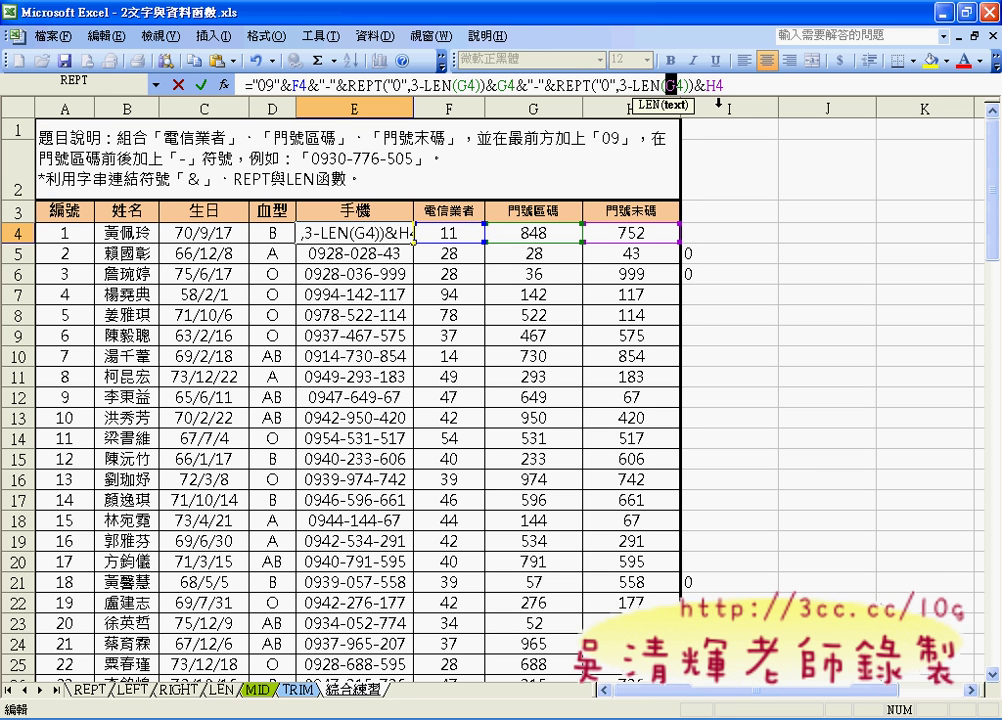
text(H)
click(201, 84)
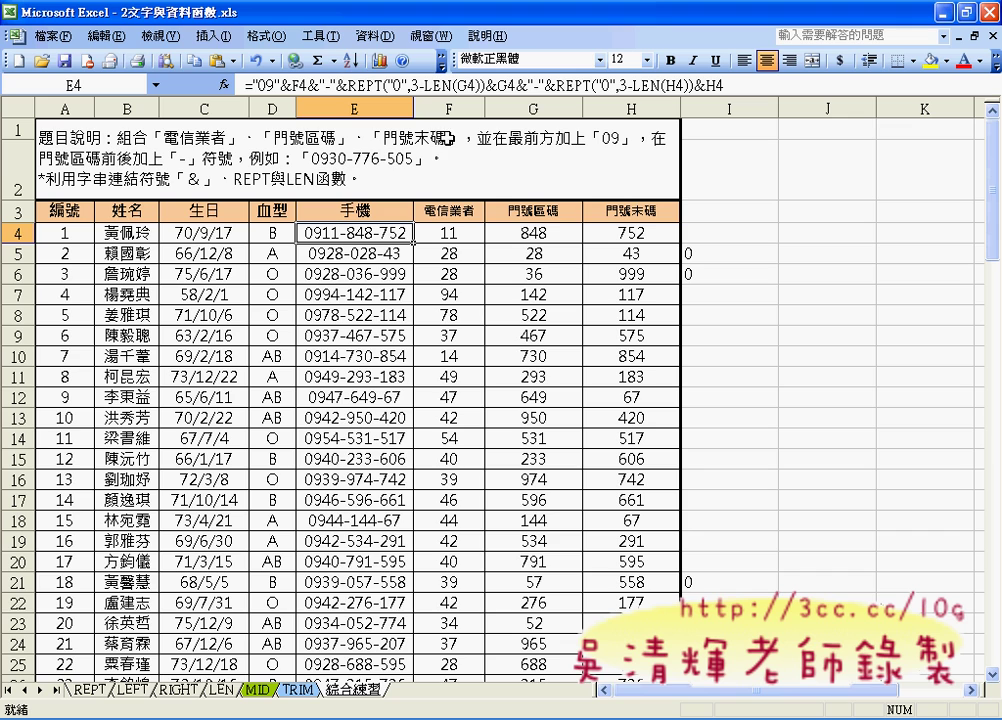
double_click(416, 240)
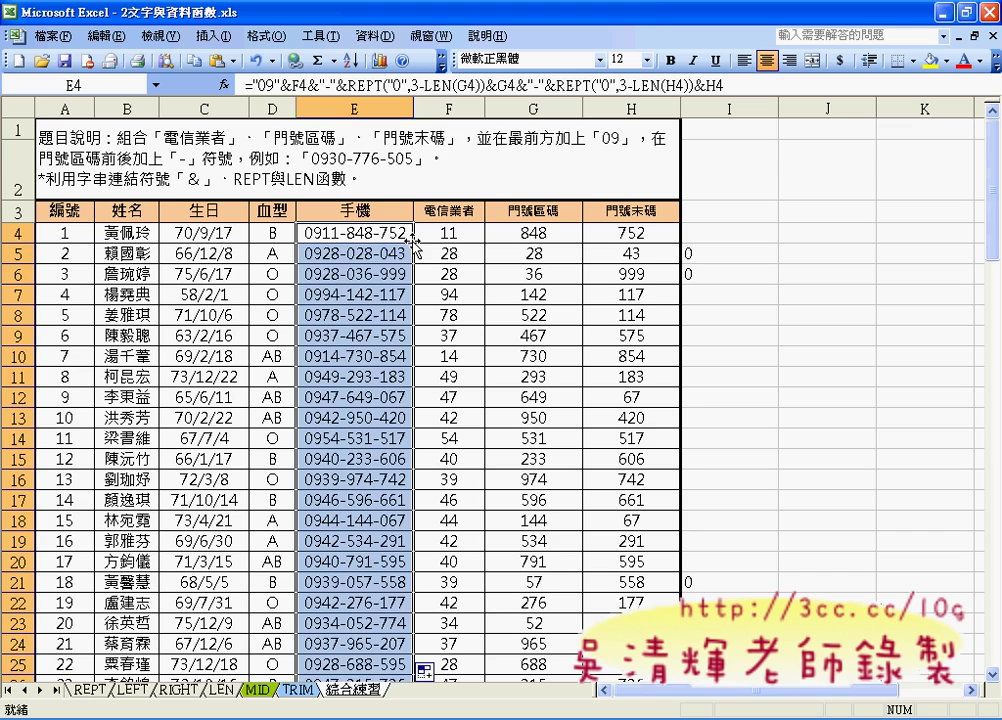
scroll(385, 282, down, 3)
scroll(385, 282, down, 4)
scroll(385, 282, down, 3)
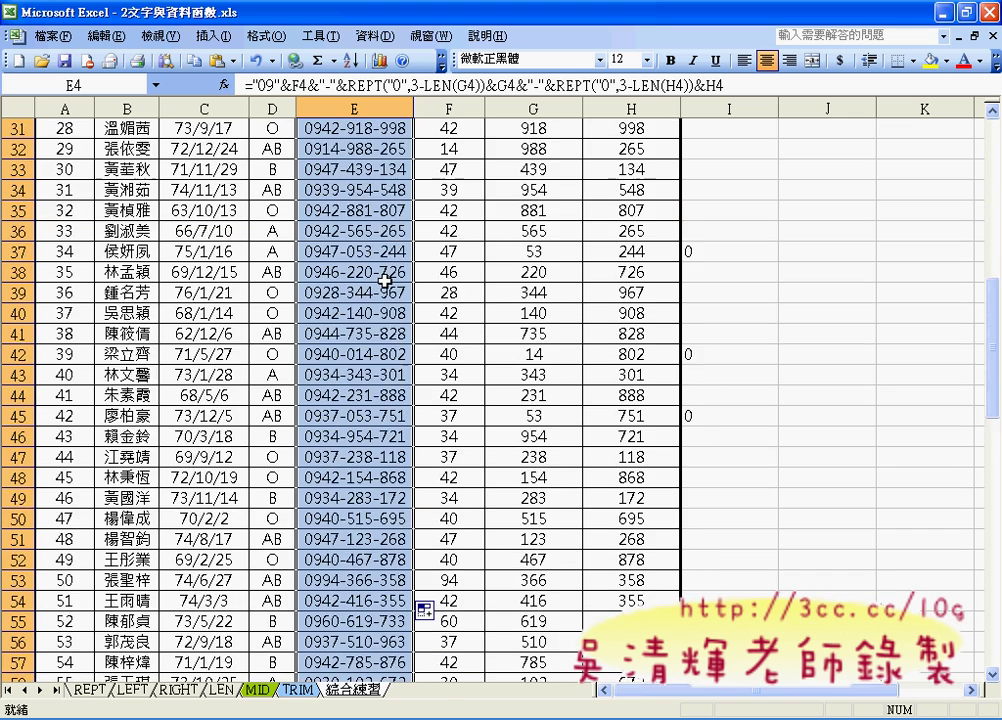
scroll(385, 282, down, 5)
scroll(385, 282, down, 2)
scroll(383, 282, down, 5)
scroll(383, 282, down, 3)
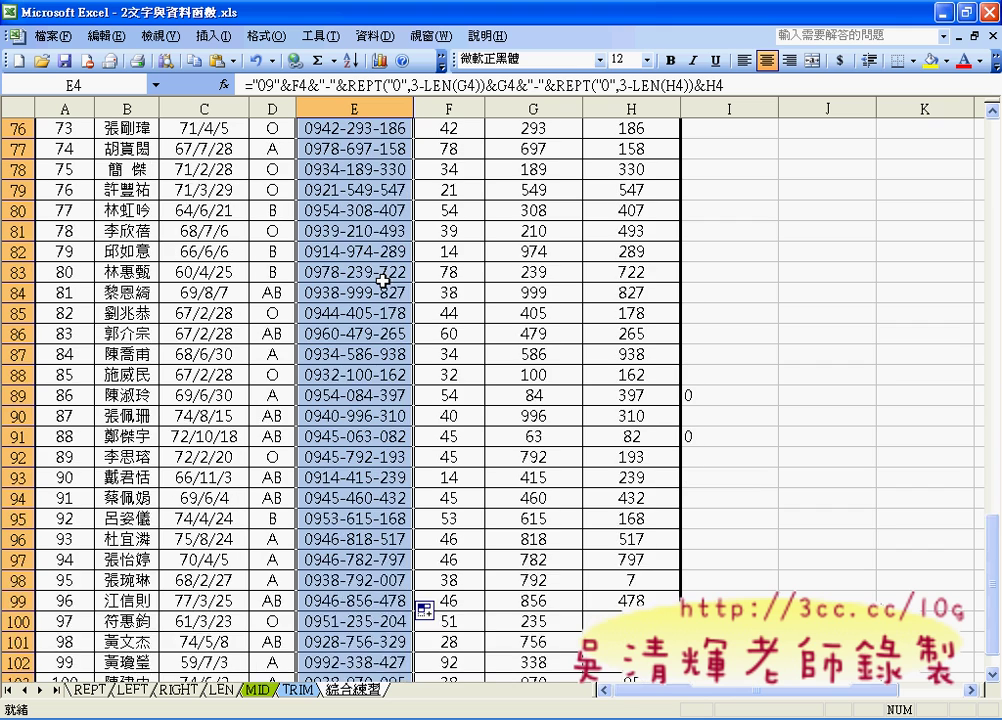
scroll(383, 282, down, 2)
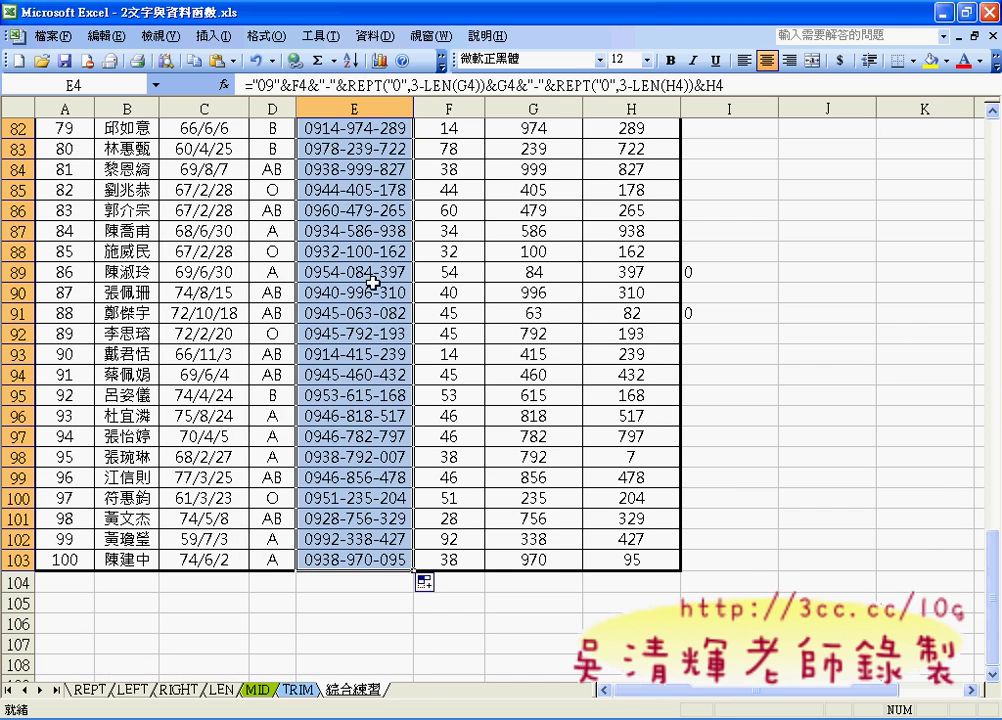
scroll(372, 282, up, 2)
scroll(372, 282, up, 7)
scroll(372, 283, up, 4)
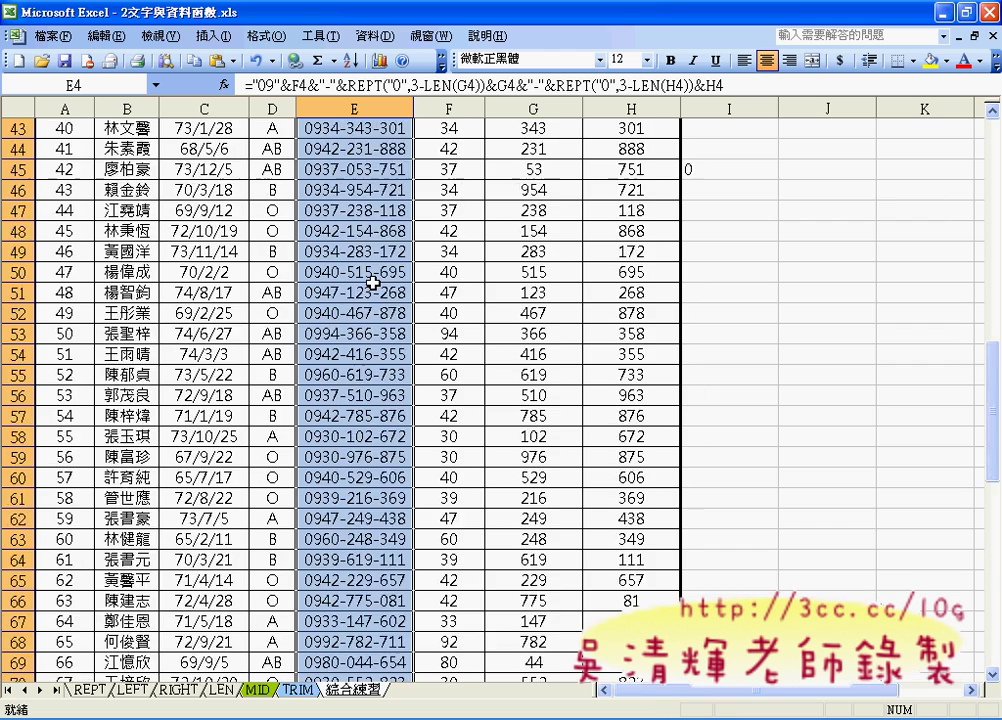
scroll(372, 283, up, 4)
scroll(365, 280, up, 9)
scroll(357, 277, up, 1)
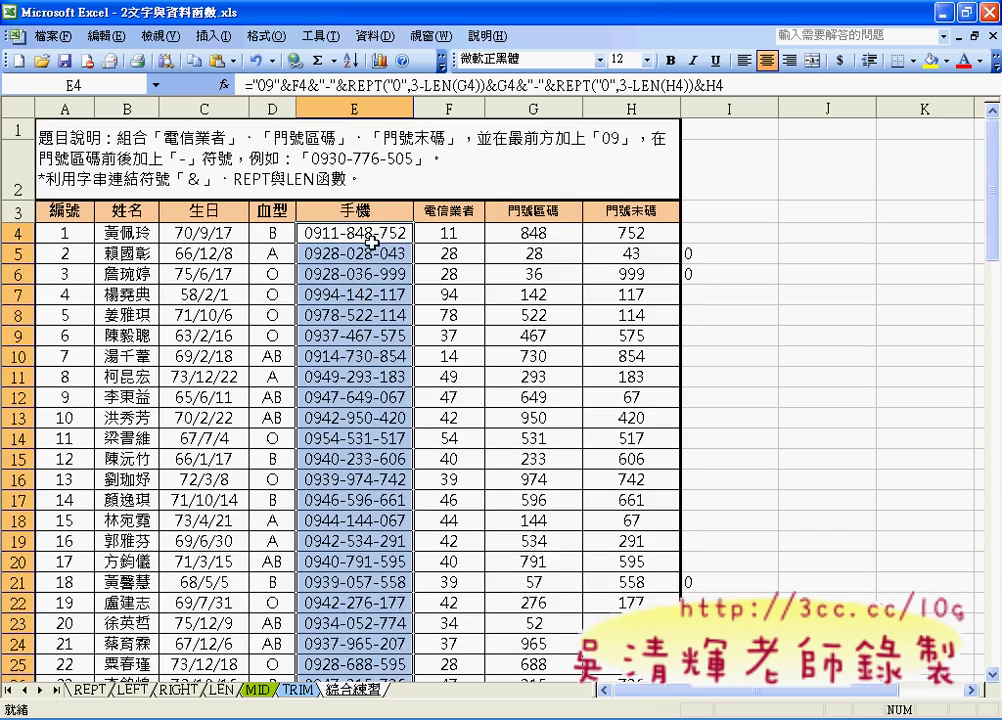
click(371, 238)
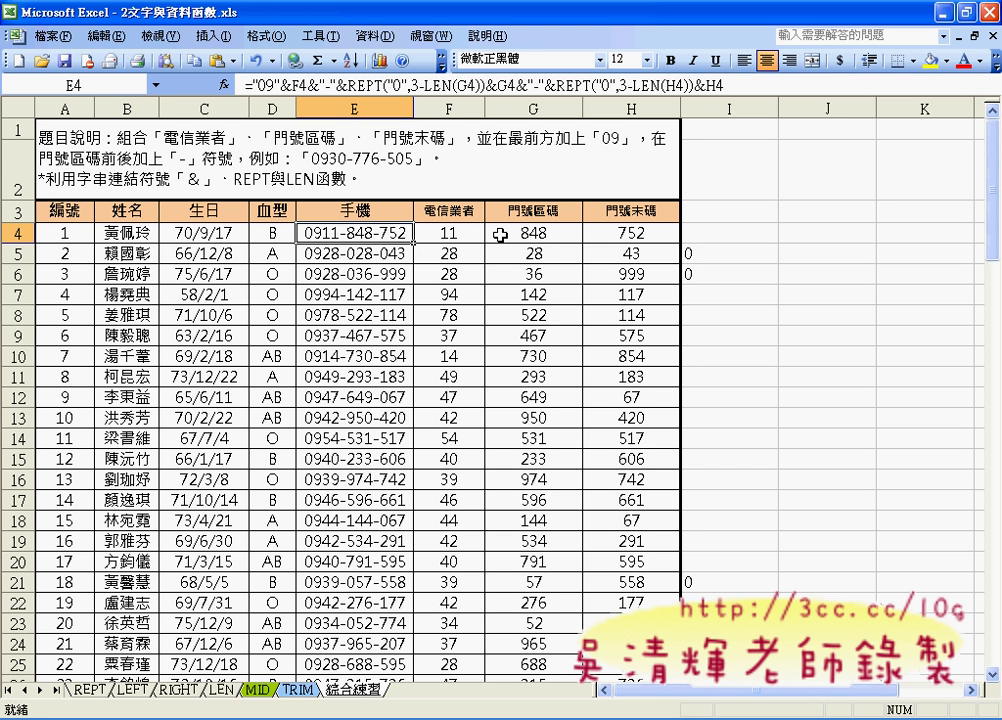
click(706, 232)
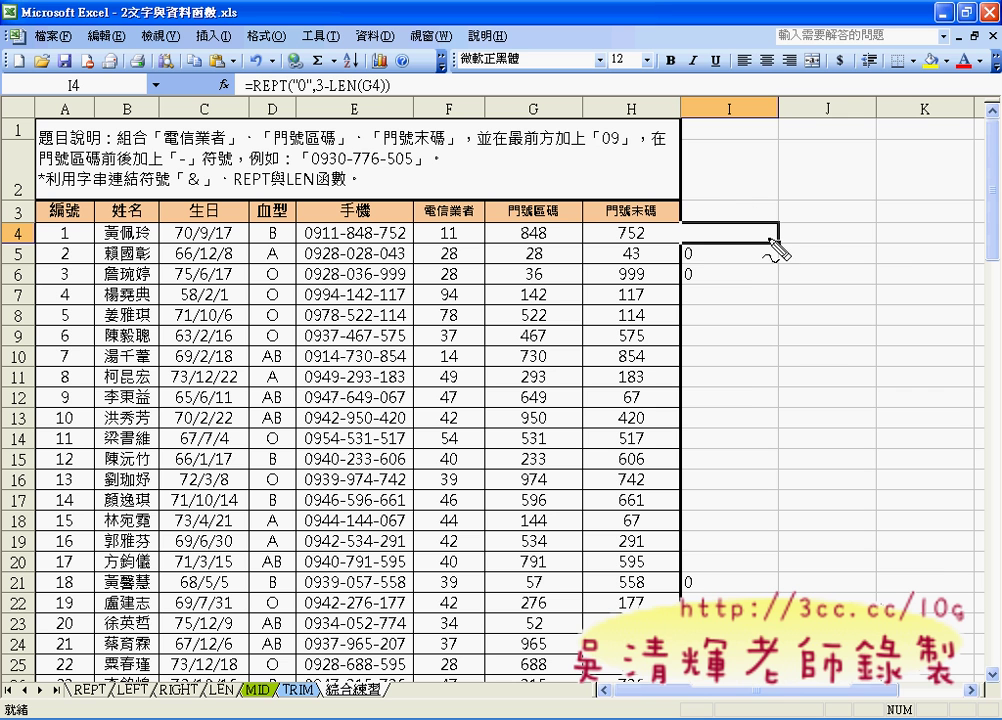
drag(766, 226, 768, 238)
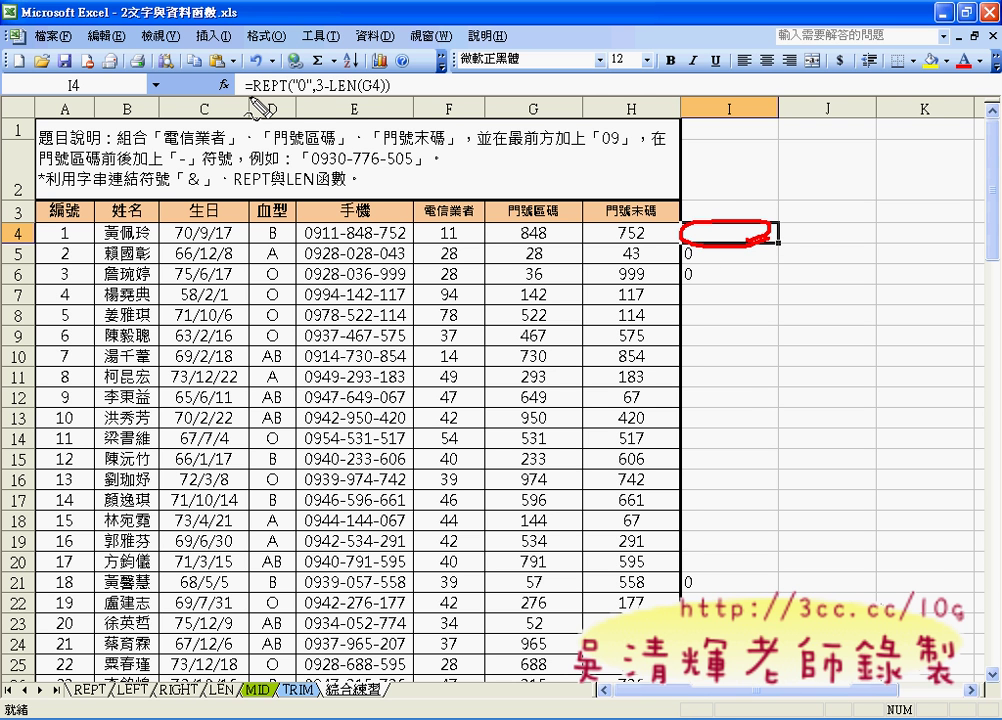
drag(245, 97, 384, 103)
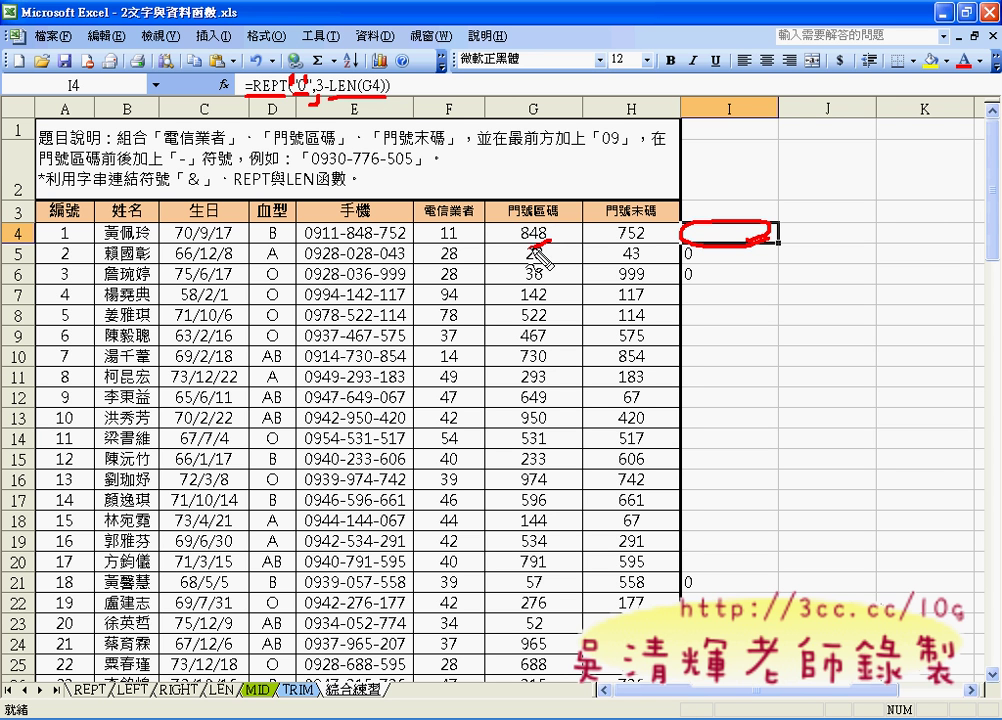
drag(546, 224, 549, 240)
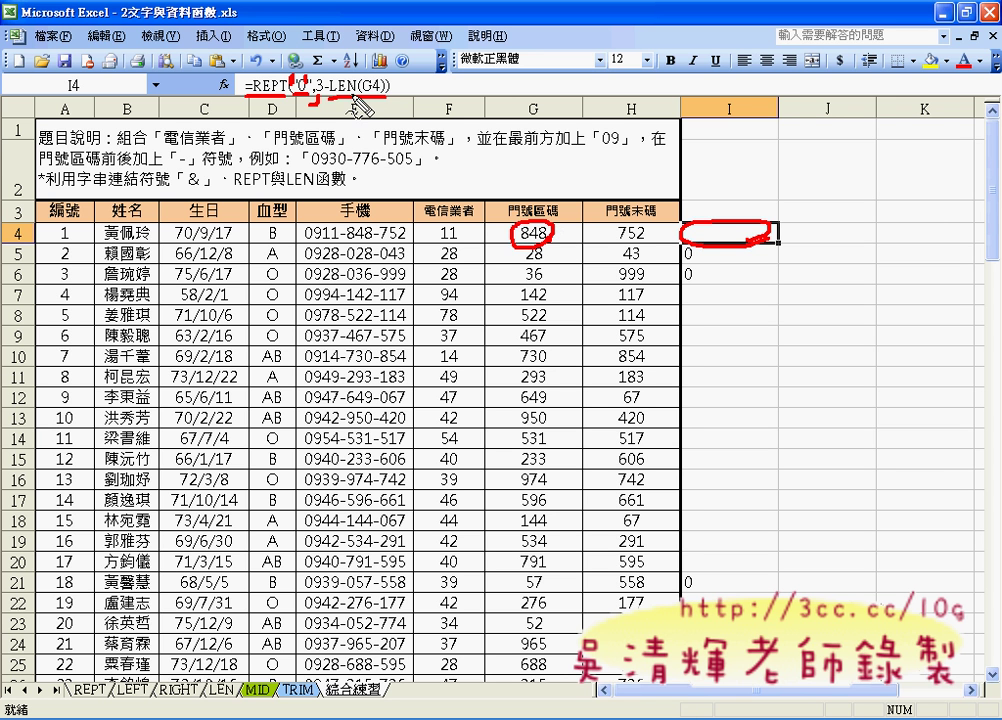
drag(331, 99, 372, 98)
drag(364, 94, 386, 92)
drag(647, 224, 640, 227)
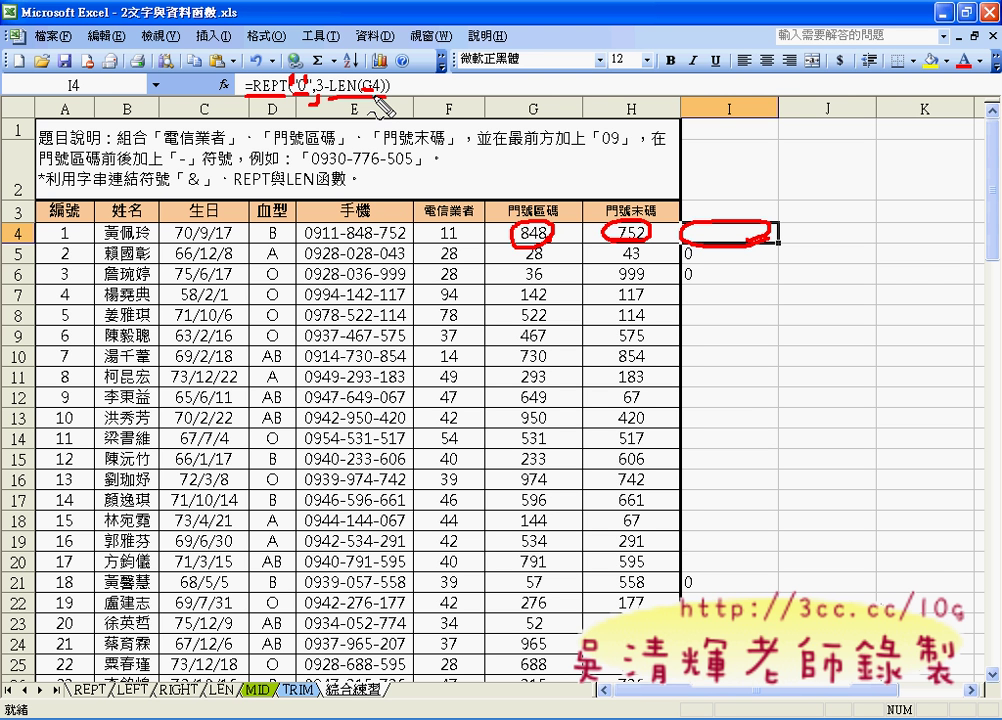
key(Escape)
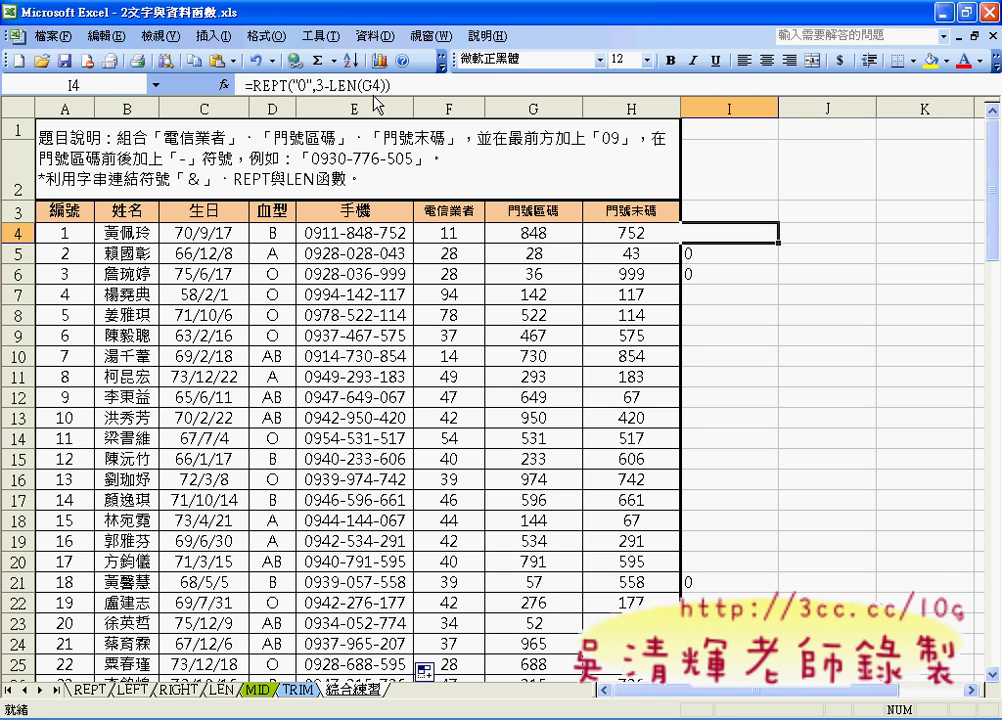